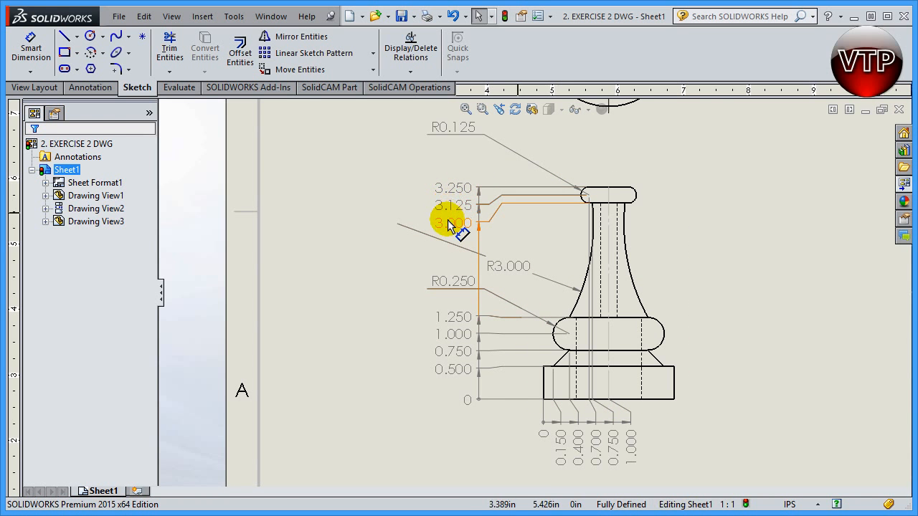
Examine the height dimensions and radii on the front view of the SOLIDWORKS drawing
{"action": "scroll", "coordinate": [547, 259], "scroll_direction": "up", "scroll_amount": 3}
{"action": "scroll", "coordinate": [559, 323], "scroll_direction": "down", "scroll_amount": 3}
{"action": "scroll", "coordinate": [506, 267], "scroll_direction": "down", "scroll_amount": 2}
{"action": "scroll", "coordinate": [524, 287], "scroll_direction": "up", "scroll_amount": 2}
{"action": "scroll", "coordinate": [531, 301], "scroll_direction": "down", "scroll_amount": 2}
{"action": "scroll", "coordinate": [467, 233], "scroll_direction": "down", "scroll_amount": 1}
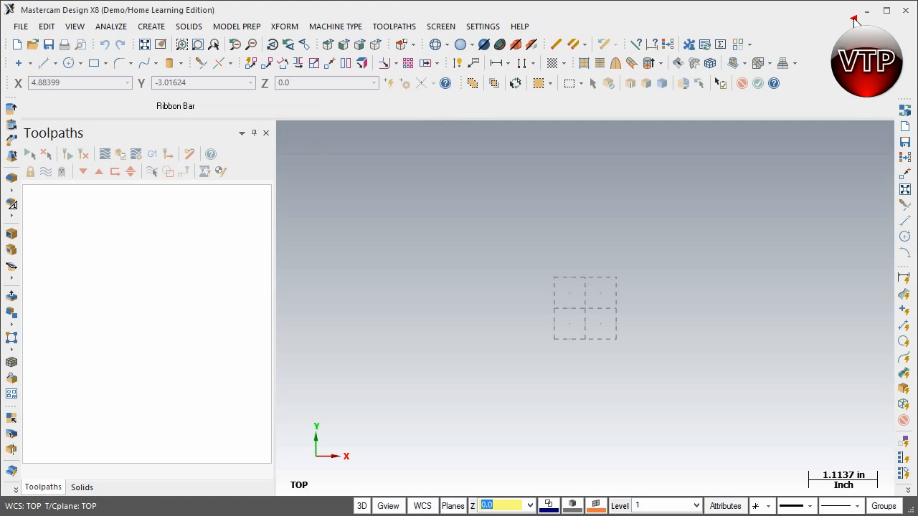
Switch to Mastercam and start a new file
{"action": "left_click", "coordinate": [854, 16]}
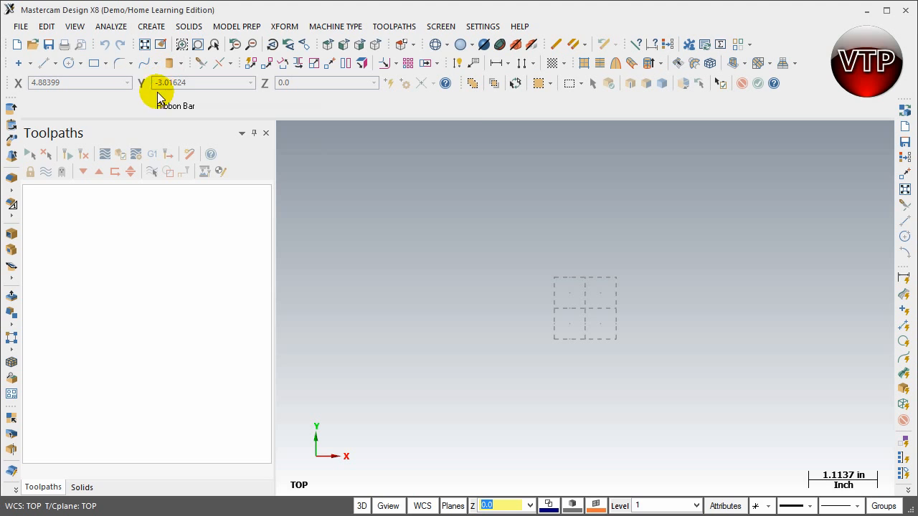
{"action": "left_click", "coordinate": [21, 27]}
{"action": "left_click", "coordinate": [37, 42]}
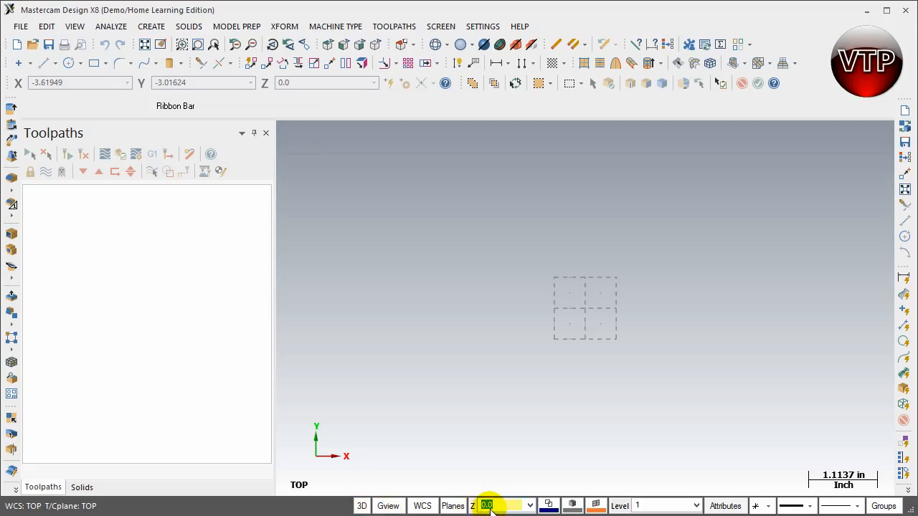
Set the wireframe color to red, color number 12
{"action": "left_click", "coordinate": [550, 506]}
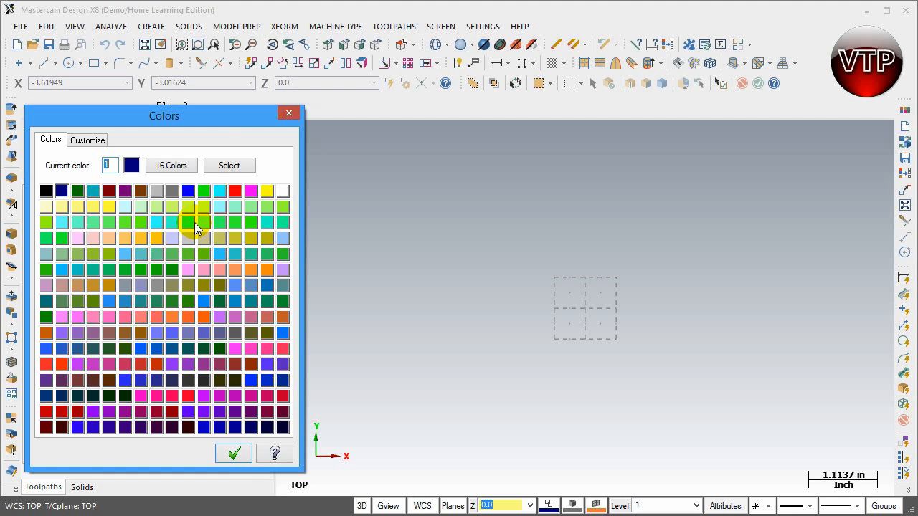
{"action": "left_click", "coordinate": [233, 194]}
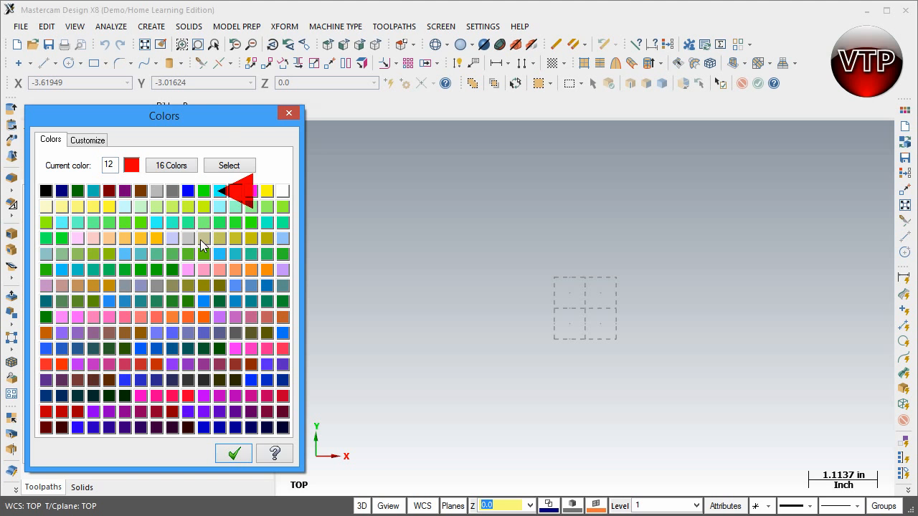
{"action": "left_click", "coordinate": [235, 452]}
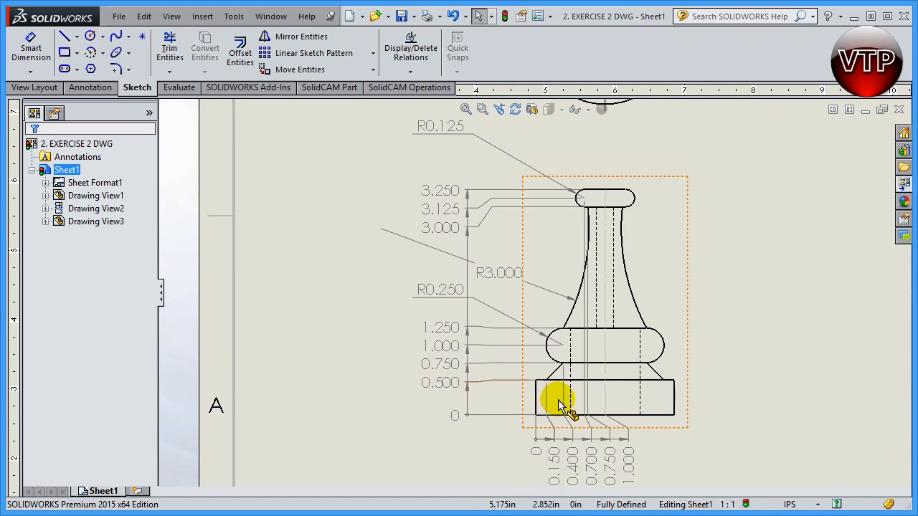
Check the base dimensions in the drawing, then in Mastercam create a horizontal line 1.0 in long from the origin toward positive X
{"action": "scroll", "coordinate": [554, 401], "scroll_direction": "down", "scroll_amount": 3}
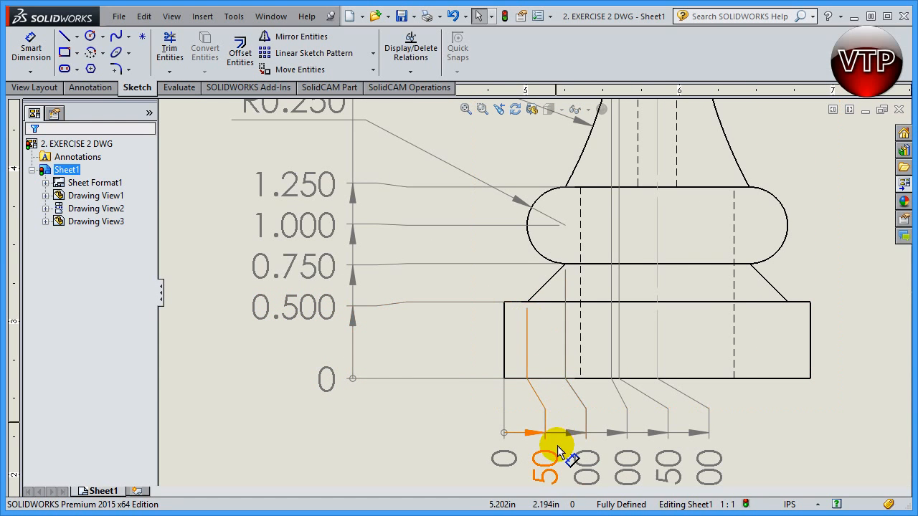
{"action": "scroll", "coordinate": [557, 445], "scroll_direction": "up", "scroll_amount": 2}
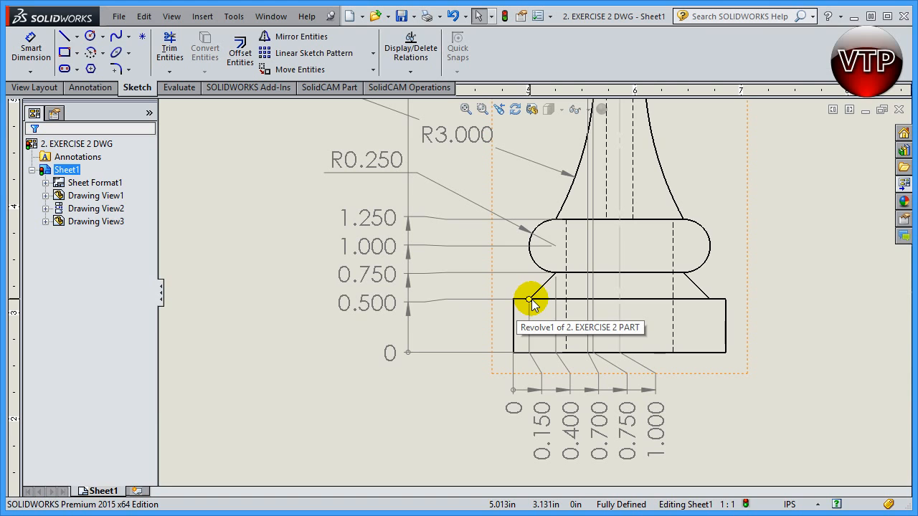
{"action": "left_click", "coordinate": [853, 16]}
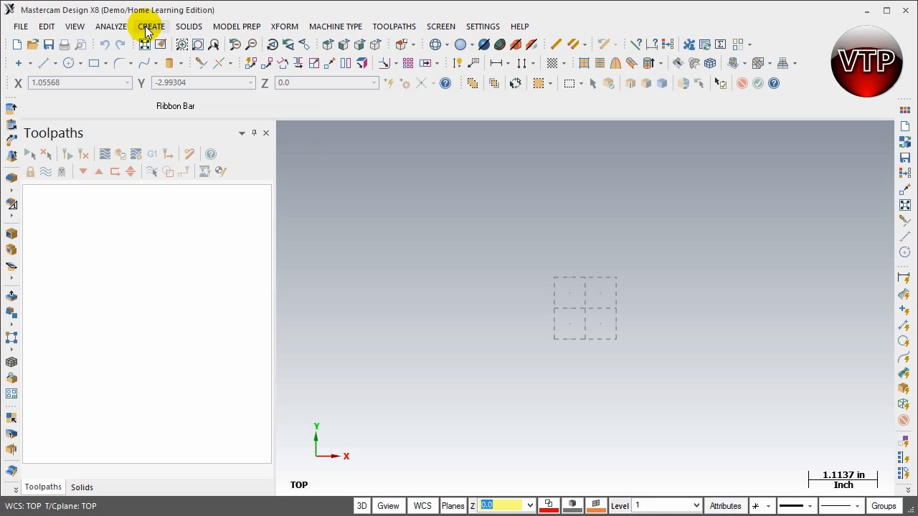
{"action": "left_click", "coordinate": [43, 63]}
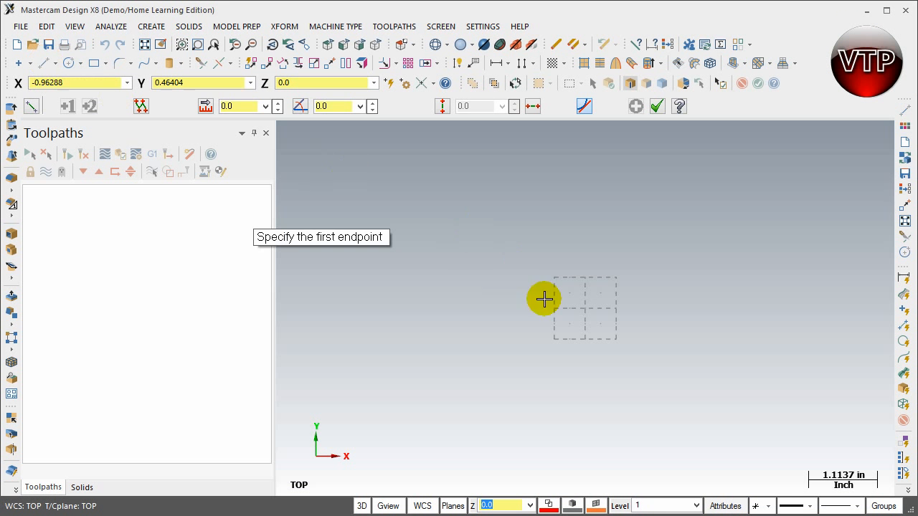
{"action": "left_click", "coordinate": [585, 308]}
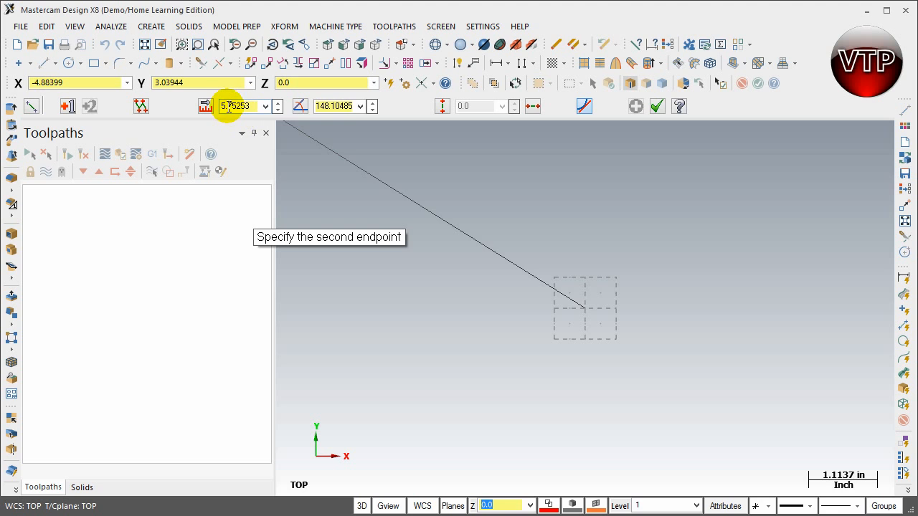
{"action": "left_click", "coordinate": [688, 312]}
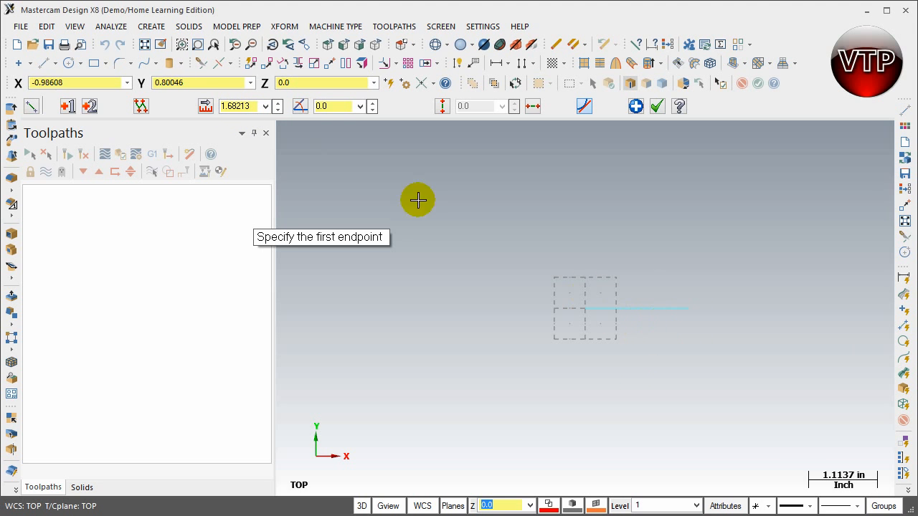
{"action": "double_click", "coordinate": [236, 106]}
{"action": "type", "text": "1"}
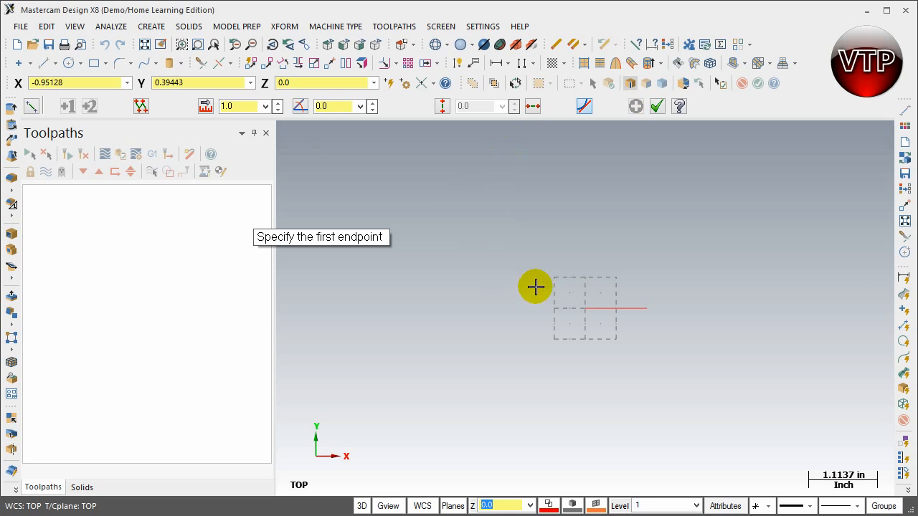
Create a vertical line 0.5 in long upward from the origin
{"action": "left_click", "coordinate": [585, 309]}
{"action": "left_click", "coordinate": [587, 261]}
{"action": "left_click", "coordinate": [237, 106]}
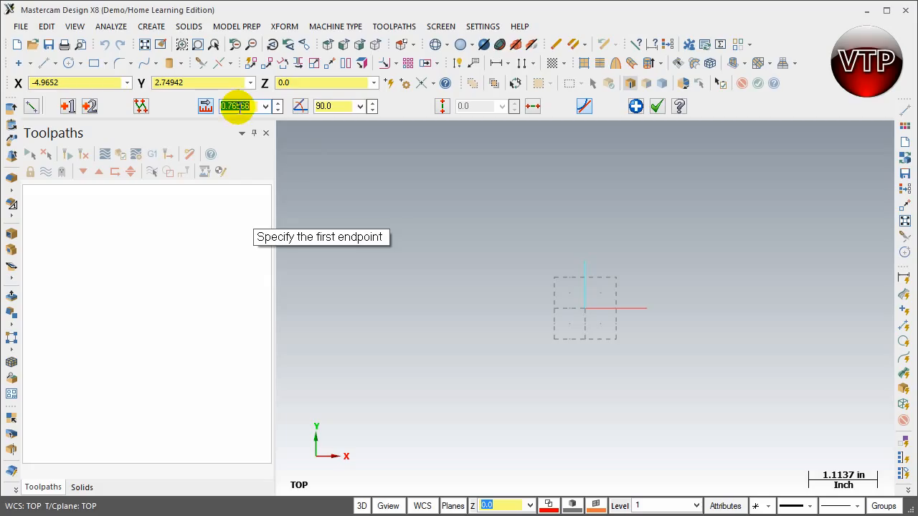
{"action": "key", "text": "BackSpace"}
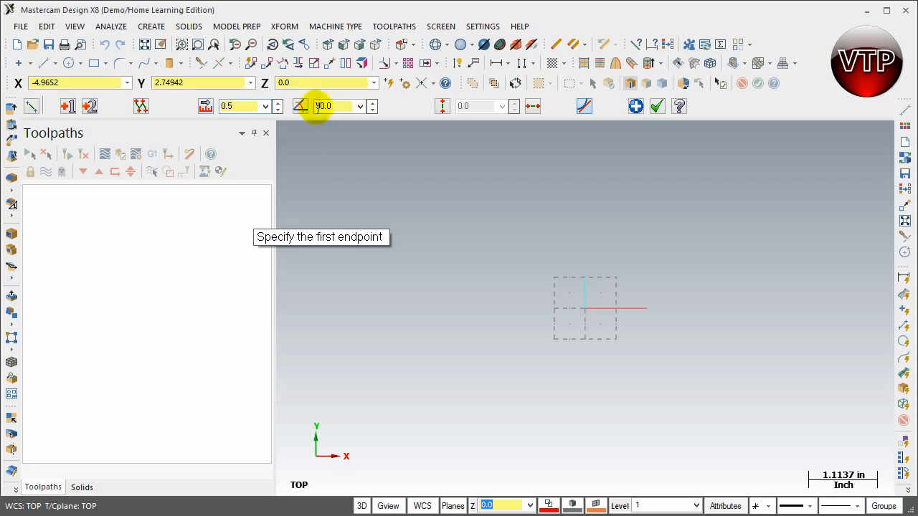
{"action": "left_click", "coordinate": [636, 106]}
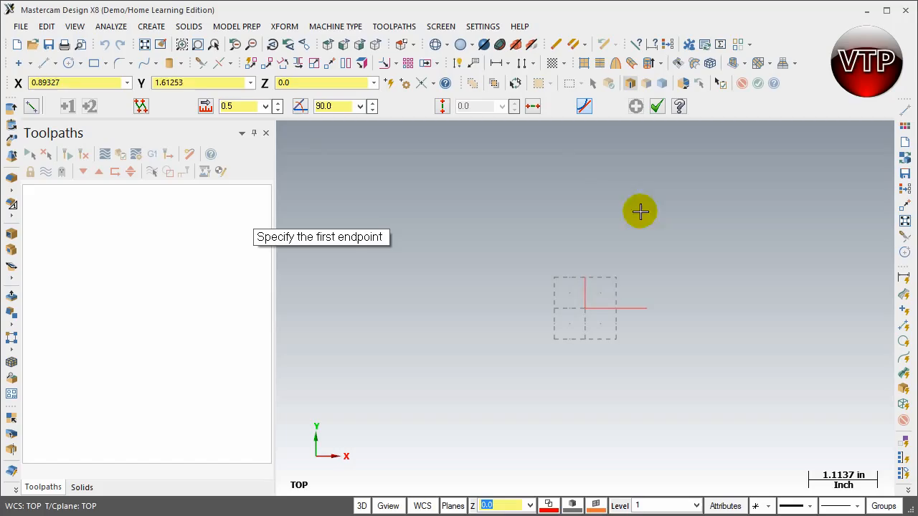
Create a horizontal line 0.15 in long toward positive X from the upper end of the vertical line and finish the line command
{"action": "left_click", "coordinate": [585, 279]}
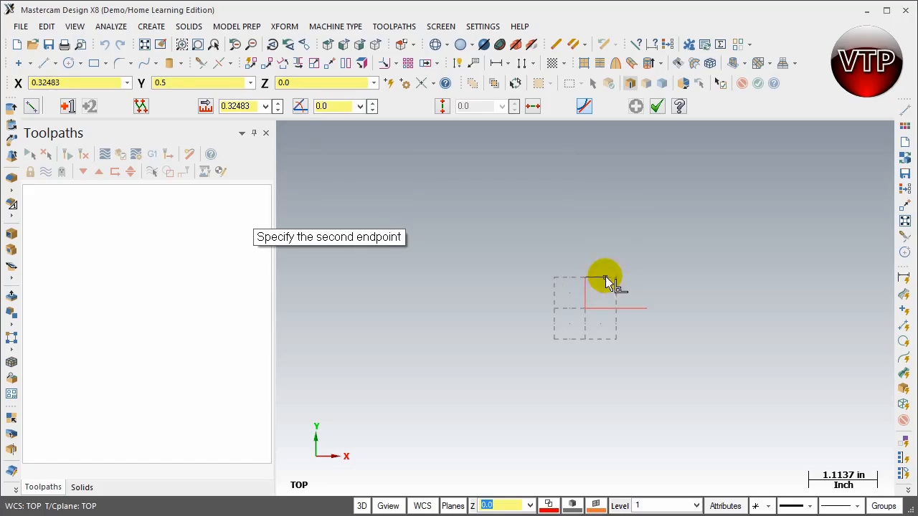
{"action": "left_click", "coordinate": [606, 278]}
{"action": "left_click", "coordinate": [258, 108]}
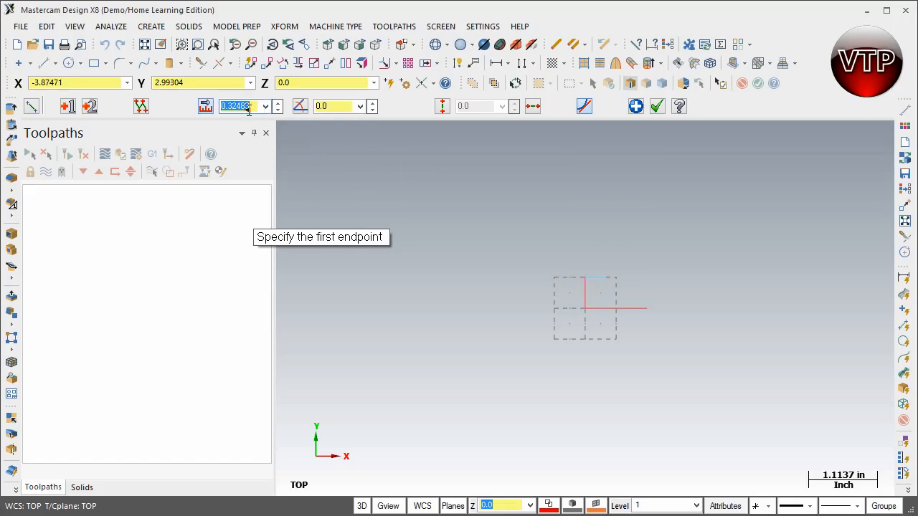
{"action": "key", "text": "BackSpace"}
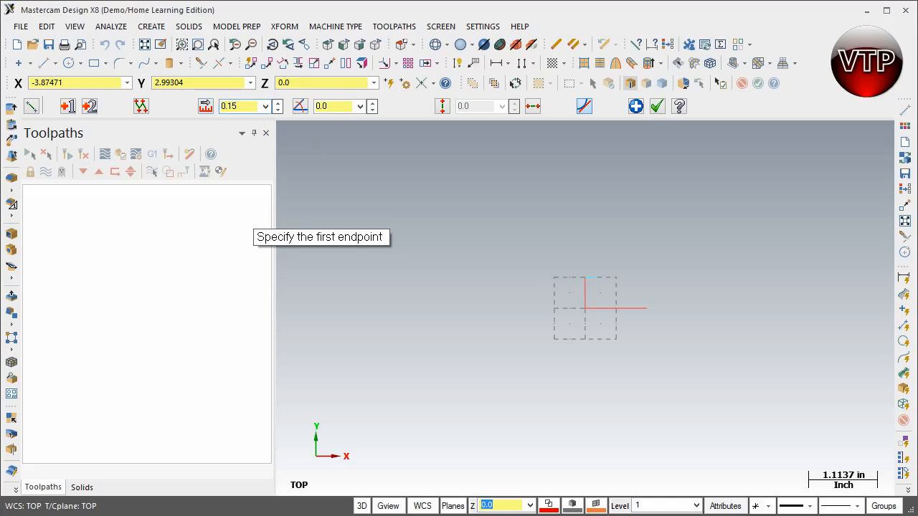
{"action": "left_click", "coordinate": [635, 106]}
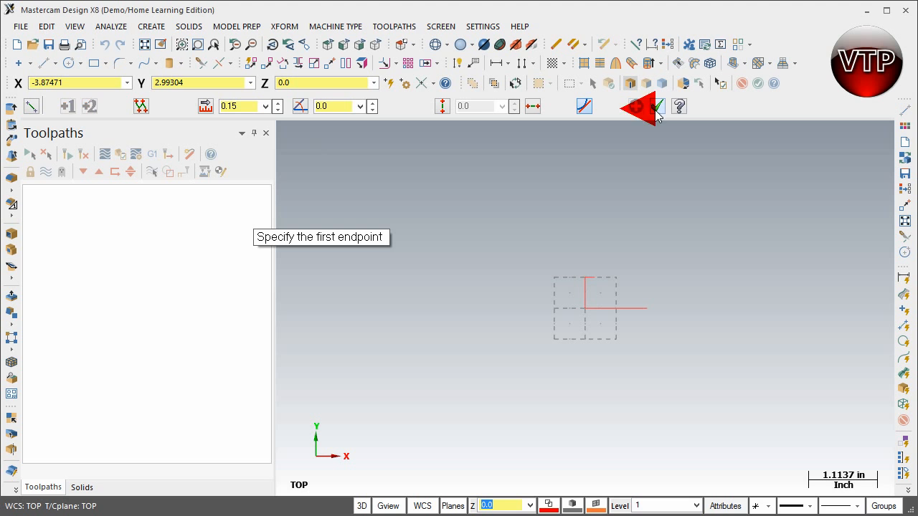
{"action": "left_click", "coordinate": [658, 108]}
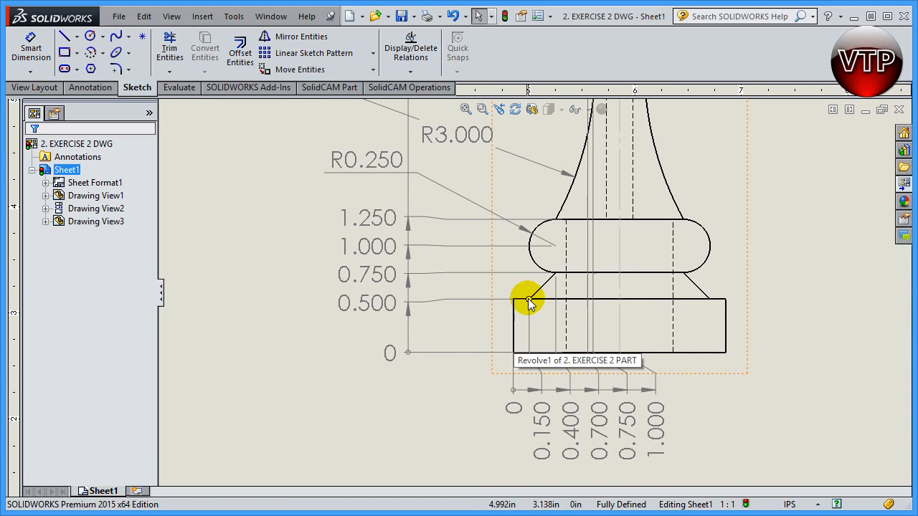
Examine the slanted edge's endpoints and the R0.250 arc's center coordinates in the SOLIDWORKS drawing, then return to Mastercam
{"action": "left_click", "coordinate": [555, 274]}
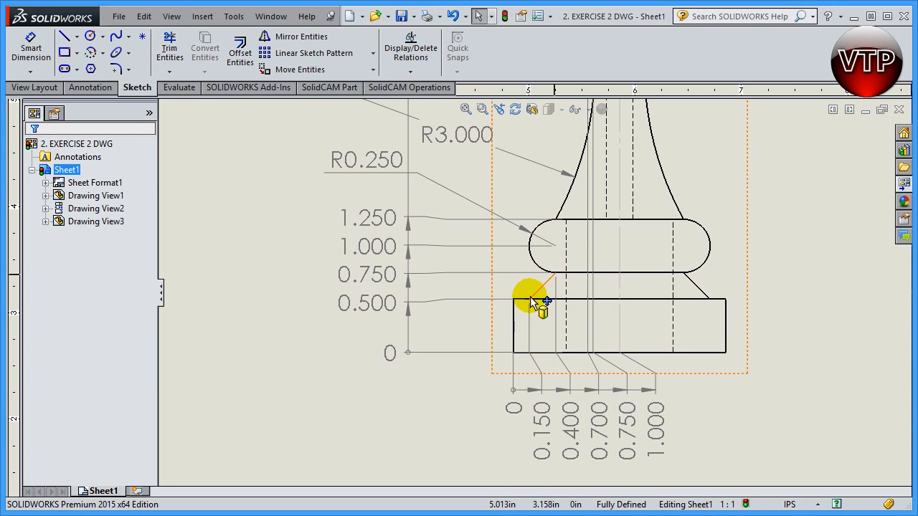
{"action": "left_click", "coordinate": [529, 300]}
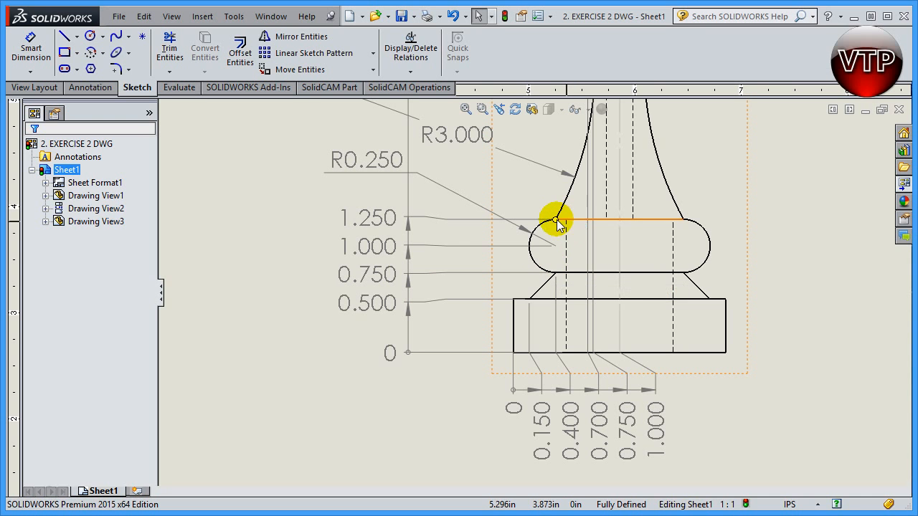
{"action": "left_click", "coordinate": [556, 274]}
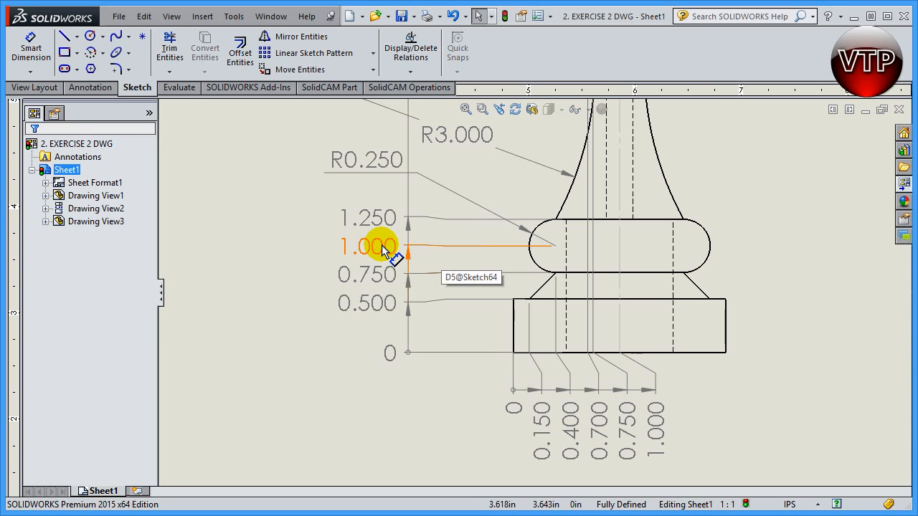
{"action": "left_click", "coordinate": [853, 17]}
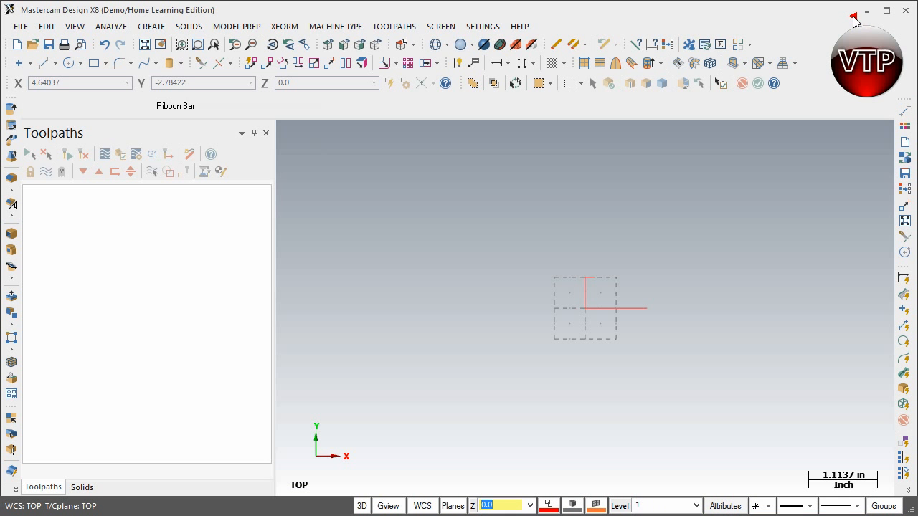
{"action": "left_click", "coordinate": [68, 63]}
{"action": "left_click", "coordinate": [72, 83]}
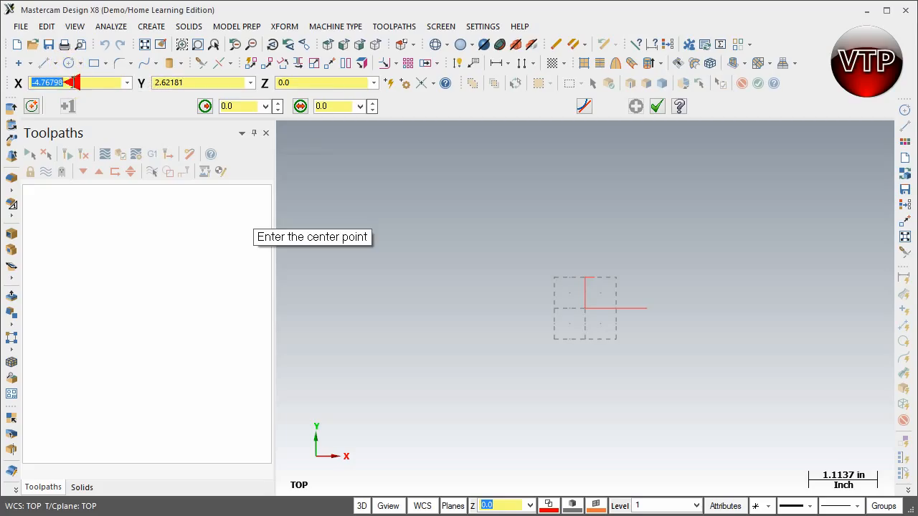
{"action": "type", "text": ".4"}
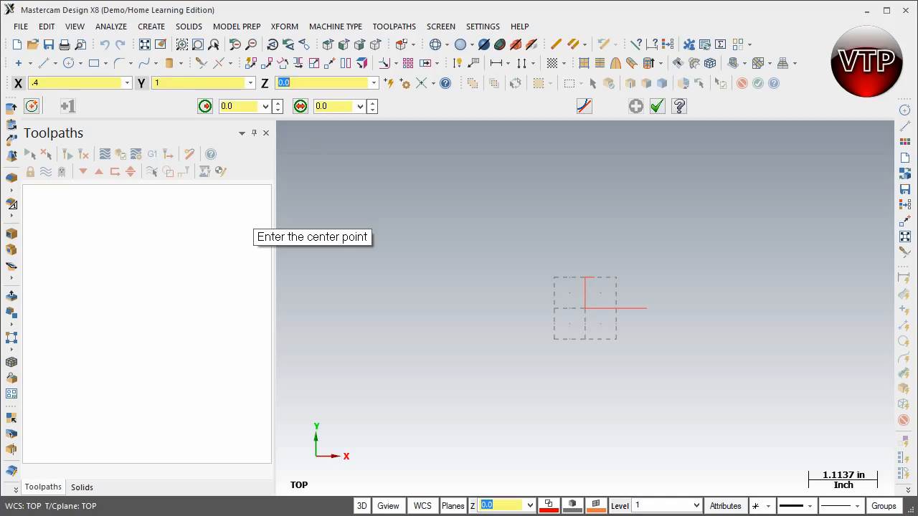
{"action": "left_click", "coordinate": [233, 106]}
{"action": "type", "text": ".25"}
{"action": "key", "text": "Return"}
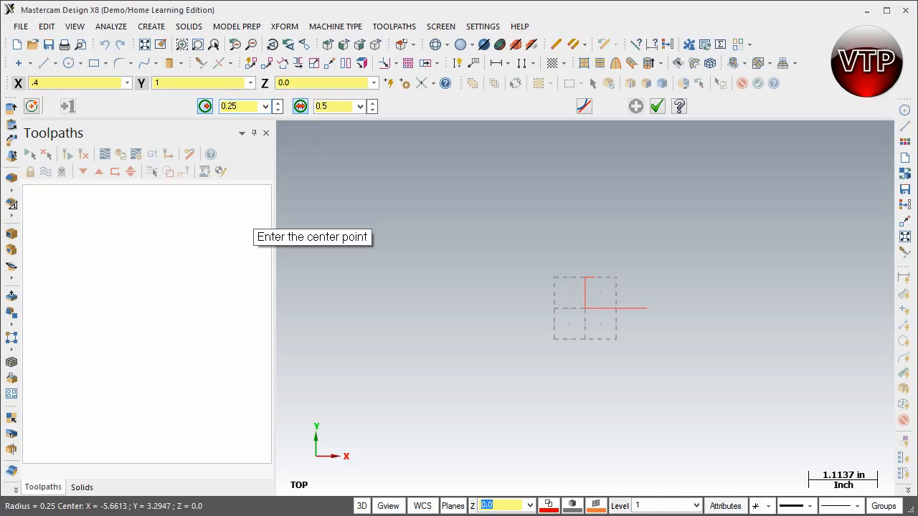
{"action": "key", "text": "Return"}
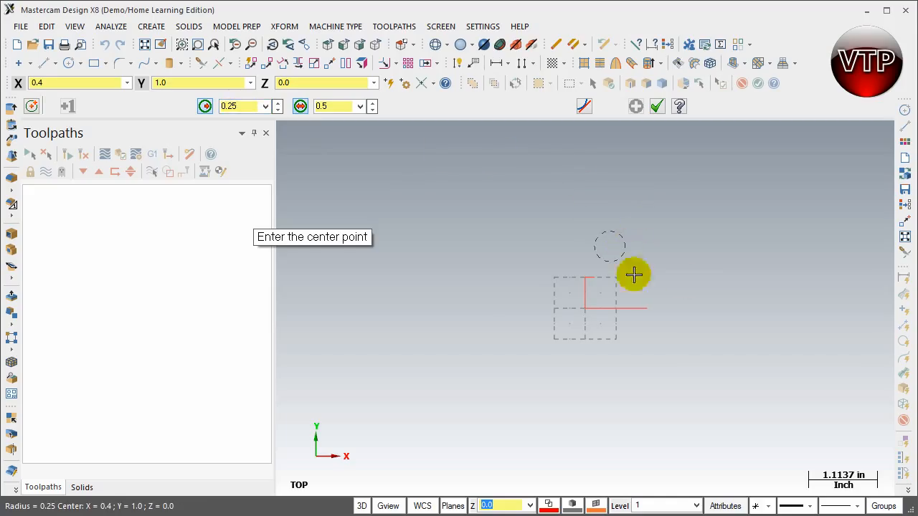
{"action": "left_click", "coordinate": [657, 108]}
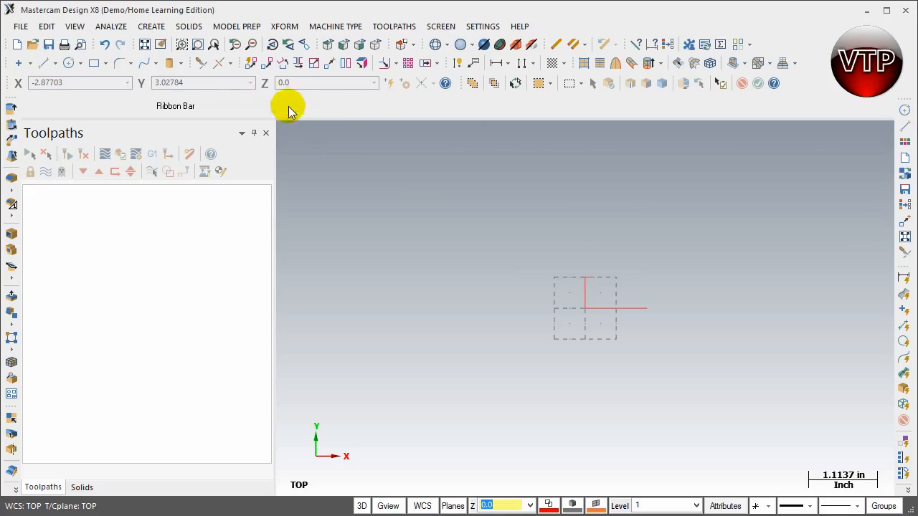
Create a circle of radius 0.25 in centered at X 0.4, Y 1, Z 0
{"action": "left_click", "coordinate": [68, 63]}
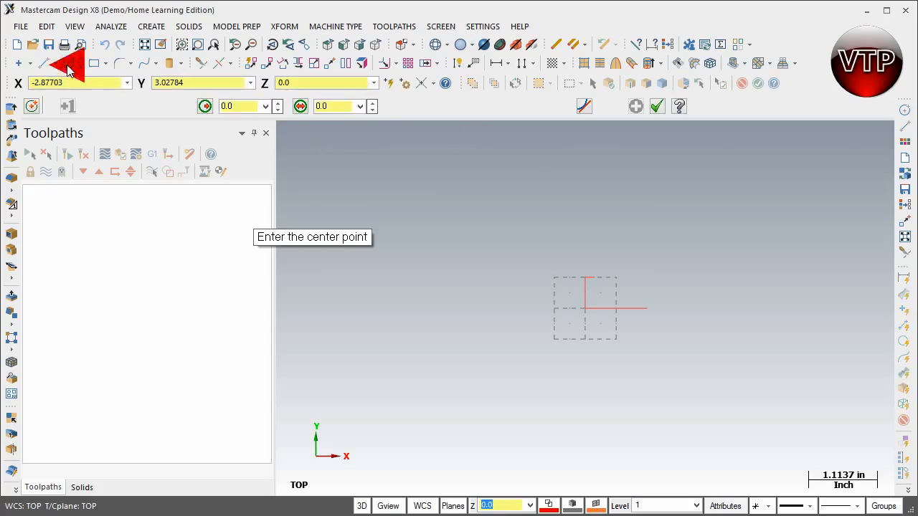
{"action": "left_click", "coordinate": [68, 81]}
{"action": "type", "text": ".4"}
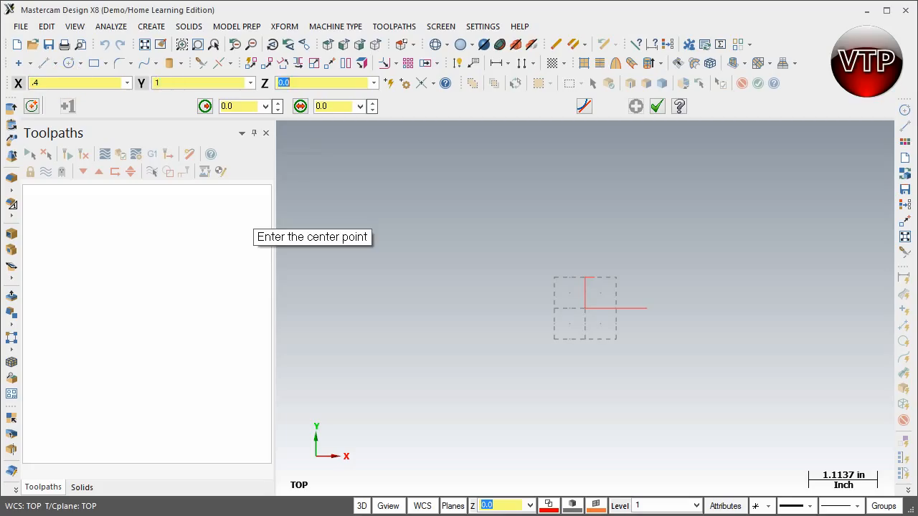
{"action": "key", "text": "Return"}
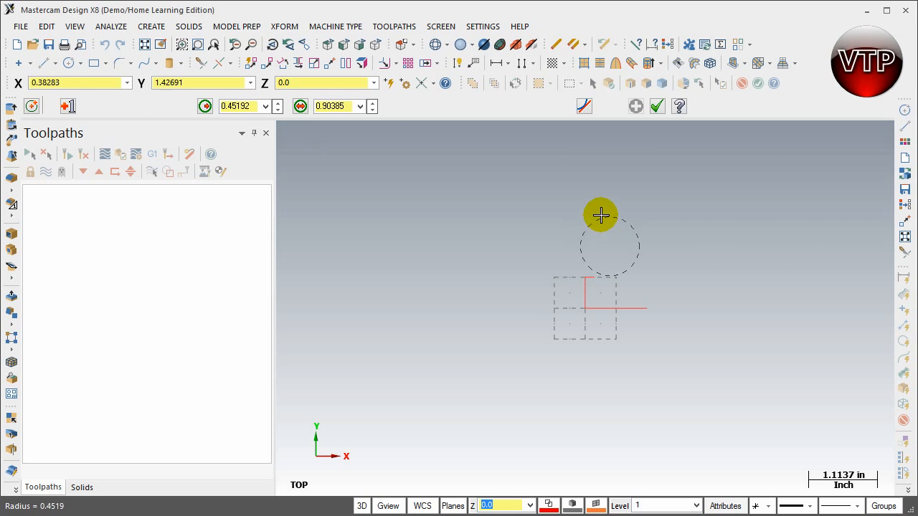
{"action": "left_click", "coordinate": [241, 108]}
{"action": "type", "text": ".25"}
{"action": "key", "text": "Return"}
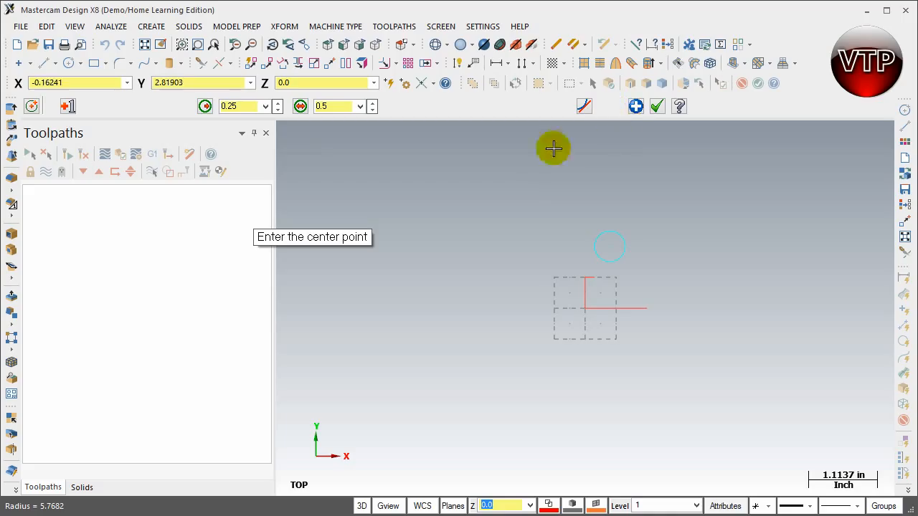
{"action": "left_click", "coordinate": [635, 107]}
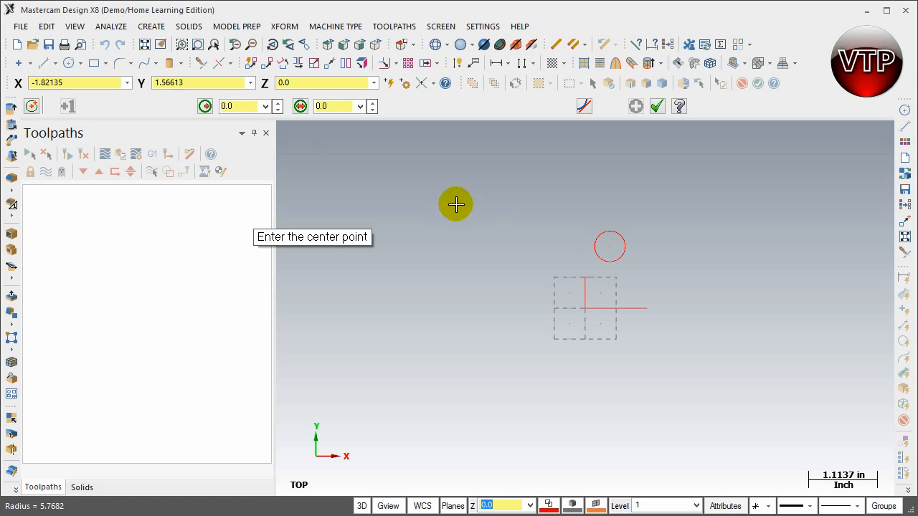
Create a line from the circle's lowest quadrant point to the free end of the 0.15 in horizontal line and finish the line command
{"action": "left_click", "coordinate": [42, 63]}
{"action": "scroll", "coordinate": [616, 287], "scroll_direction": "down", "scroll_amount": 5}
{"action": "scroll", "coordinate": [615, 280], "scroll_direction": "up", "scroll_amount": 12}
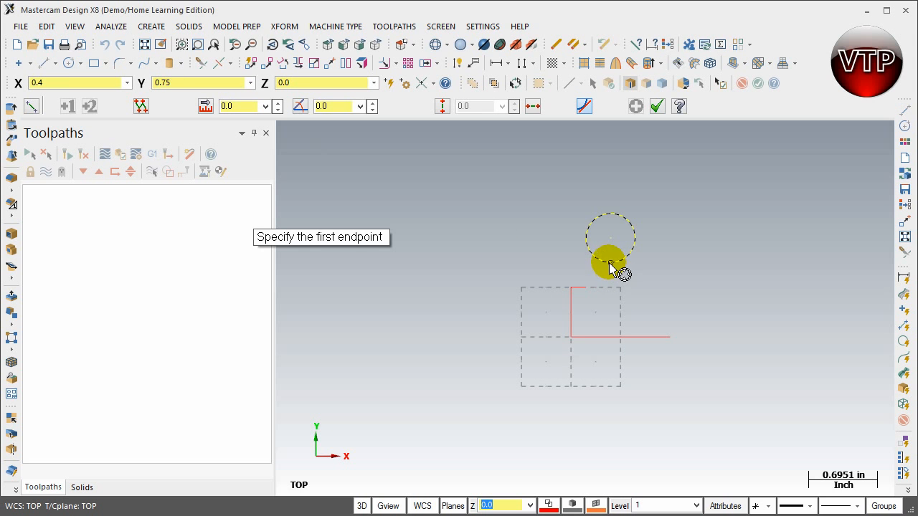
{"action": "left_click", "coordinate": [609, 266]}
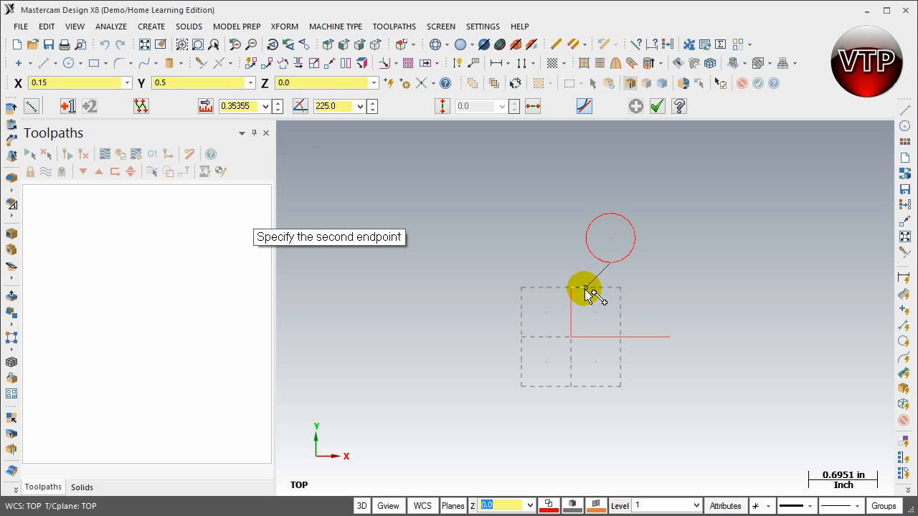
{"action": "left_click", "coordinate": [586, 288]}
{"action": "left_click", "coordinate": [600, 270]}
{"action": "left_click", "coordinate": [636, 107]}
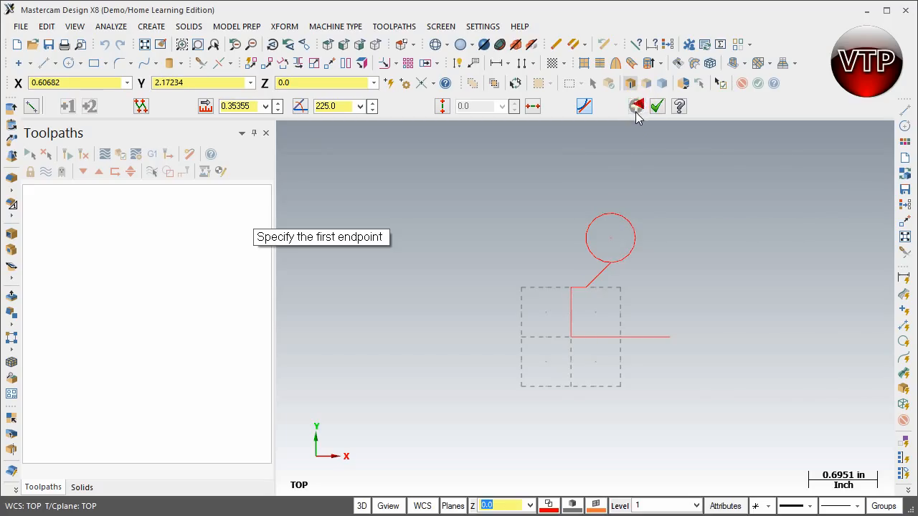
{"action": "left_click", "coordinate": [657, 108]}
{"action": "left_click", "coordinate": [615, 262]}
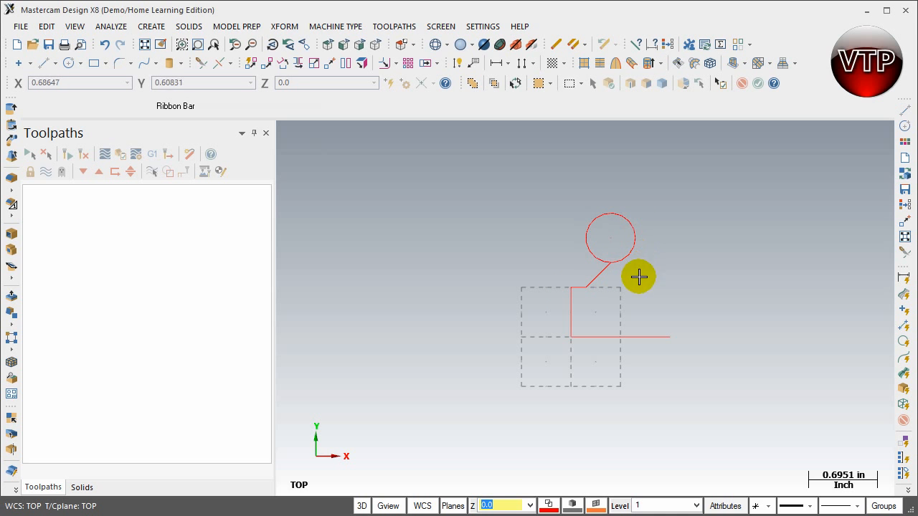
{"action": "scroll", "coordinate": [668, 252], "scroll_direction": "up", "scroll_amount": 2}
{"action": "scroll", "coordinate": [688, 242], "scroll_direction": "down", "scroll_amount": 3}
{"action": "scroll", "coordinate": [706, 235], "scroll_direction": "down", "scroll_amount": 1}
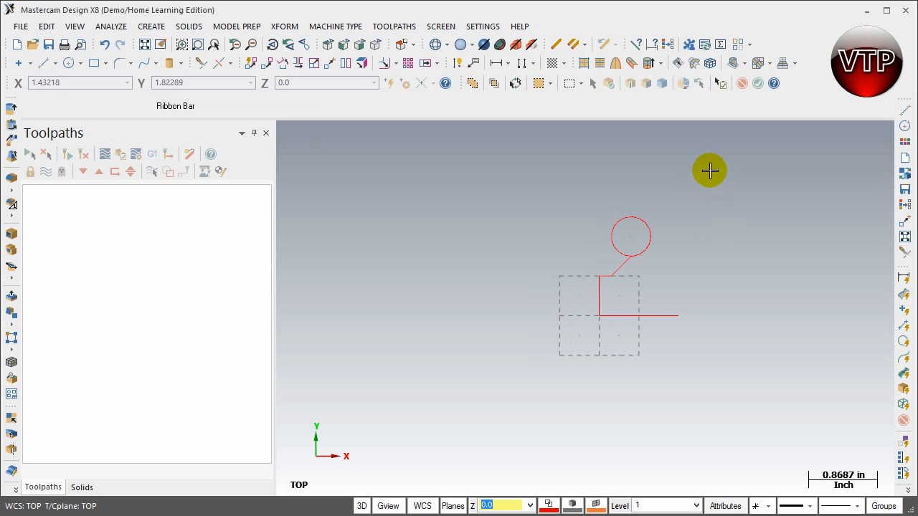
{"action": "left_click", "coordinate": [145, 46]}
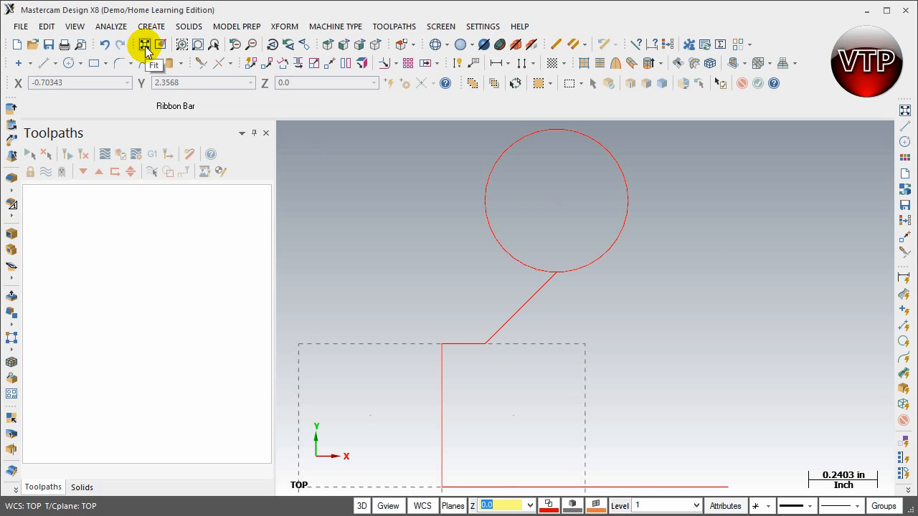
{"action": "scroll", "coordinate": [742, 204], "scroll_direction": "down", "scroll_amount": 2}
{"action": "scroll", "coordinate": [743, 202], "scroll_direction": "down", "scroll_amount": 3}
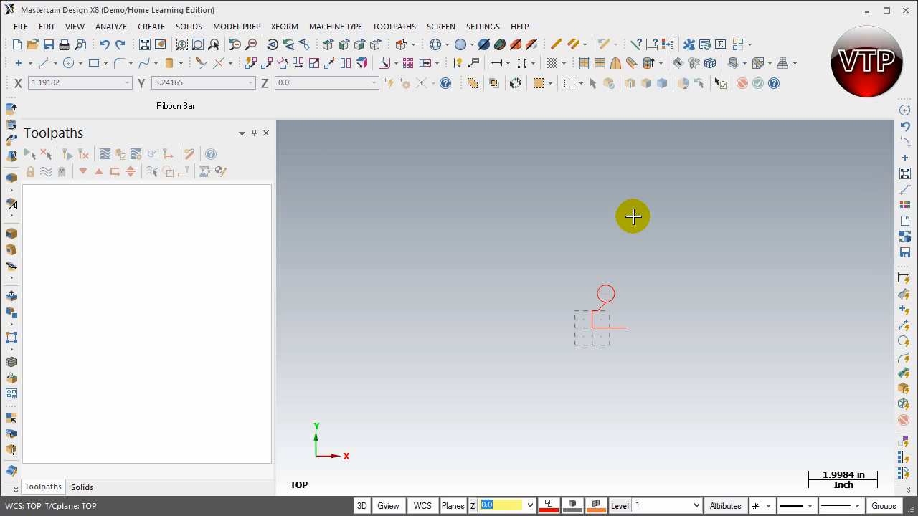
Examine the R3.000 arc's upper endpoint and its horizontal and vertical dimensions in the SOLIDWORKS drawing, then return to Mastercam
{"action": "key", "text": "alt+Tab"}
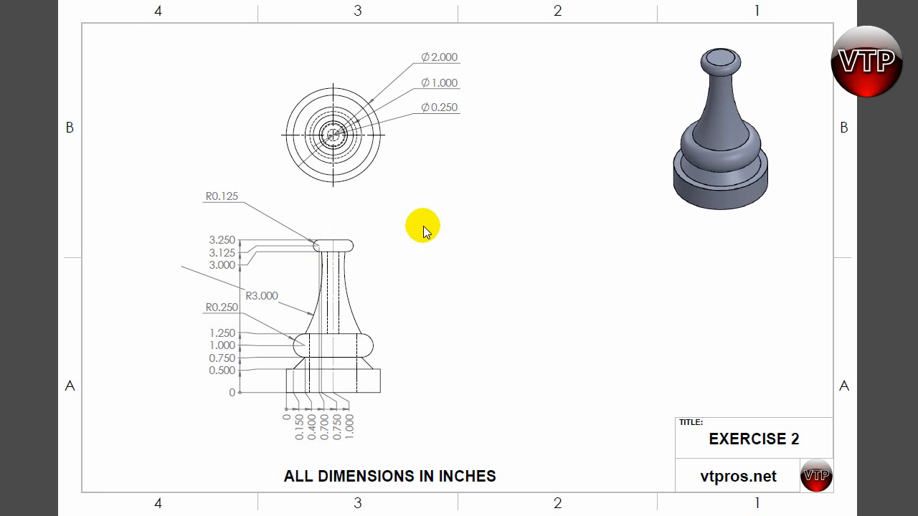
{"action": "key", "text": "alt+Tab"}
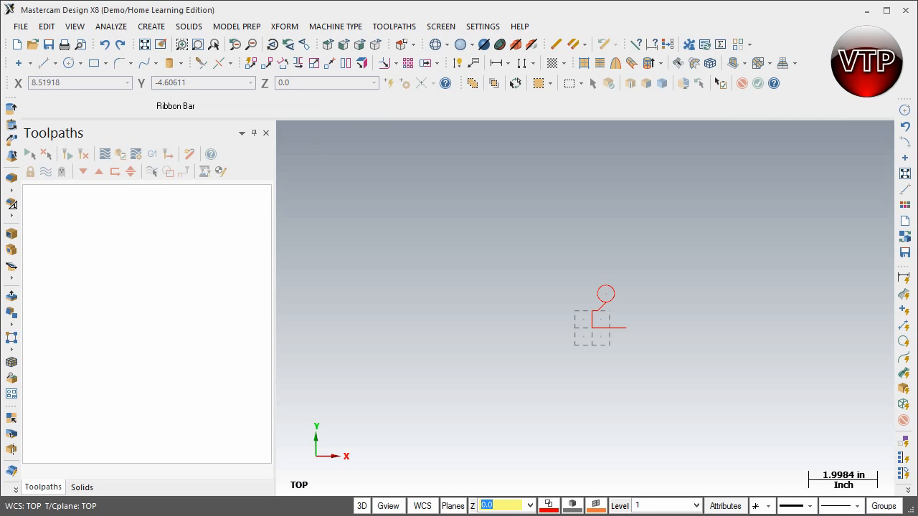
{"action": "key", "text": "alt+Tab"}
{"action": "scroll", "coordinate": [586, 233], "scroll_direction": "up", "scroll_amount": 5}
{"action": "scroll", "coordinate": [538, 199], "scroll_direction": "down", "scroll_amount": 1}
{"action": "scroll", "coordinate": [539, 201], "scroll_direction": "down", "scroll_amount": 6}
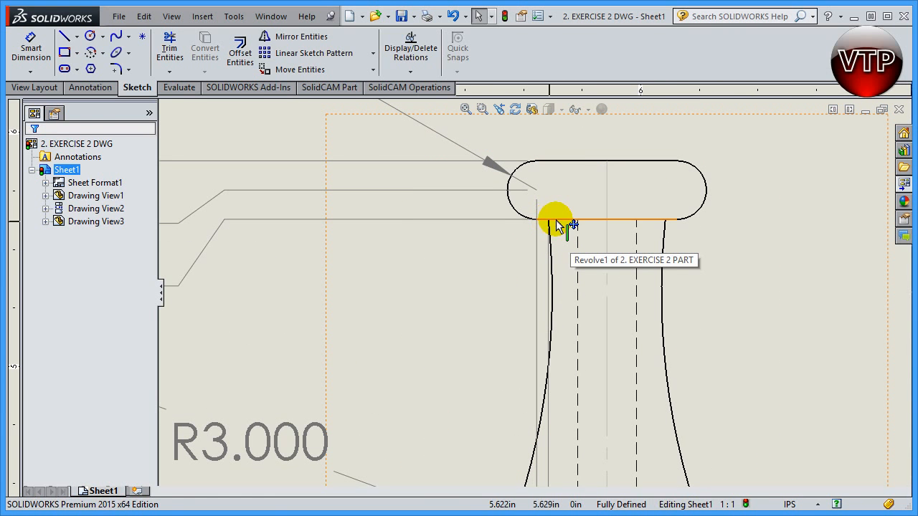
{"action": "scroll", "coordinate": [550, 223], "scroll_direction": "up", "scroll_amount": 5}
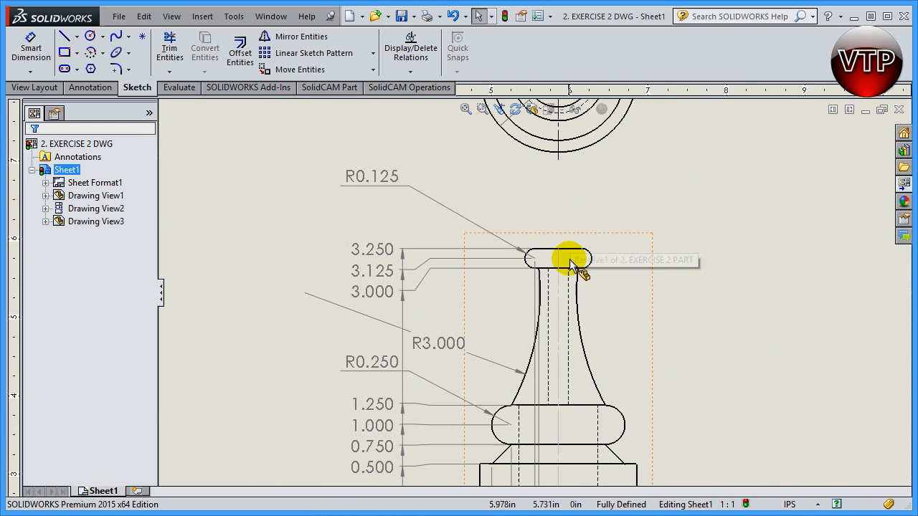
{"action": "scroll", "coordinate": [545, 281], "scroll_direction": "down", "scroll_amount": 3}
{"action": "scroll", "coordinate": [543, 280], "scroll_direction": "down", "scroll_amount": 3}
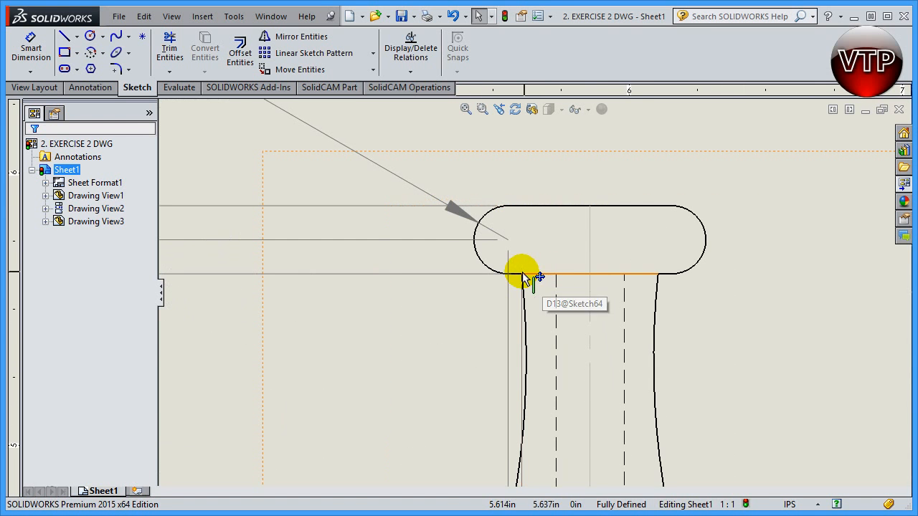
{"action": "scroll", "coordinate": [522, 278], "scroll_direction": "up", "scroll_amount": 5}
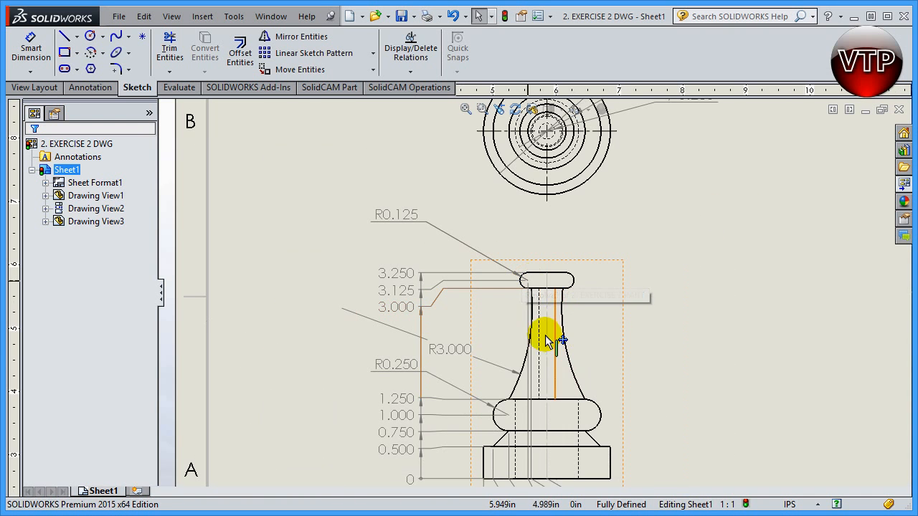
{"action": "scroll", "coordinate": [543, 308], "scroll_direction": "up", "scroll_amount": 5}
{"action": "scroll", "coordinate": [531, 337], "scroll_direction": "down", "scroll_amount": 6}
{"action": "scroll", "coordinate": [565, 240], "scroll_direction": "down", "scroll_amount": 2}
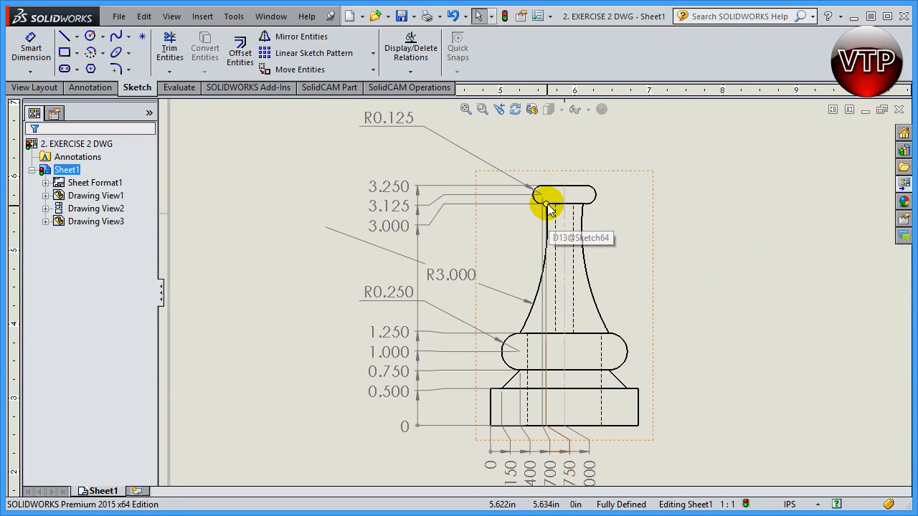
{"action": "left_click", "coordinate": [548, 377]}
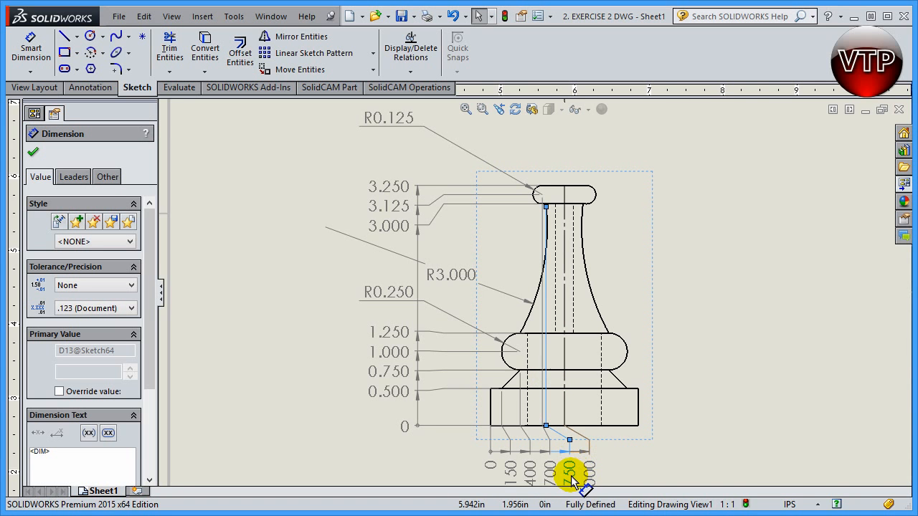
{"action": "scroll", "coordinate": [578, 472], "scroll_direction": "up", "scroll_amount": 3}
{"action": "scroll", "coordinate": [573, 459], "scroll_direction": "down", "scroll_amount": 2}
{"action": "scroll", "coordinate": [531, 179], "scroll_direction": "up", "scroll_amount": 3}
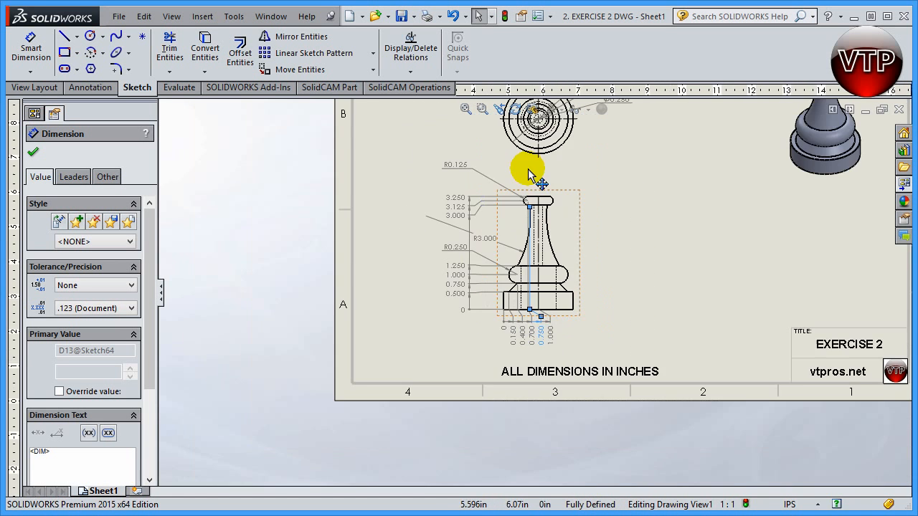
{"action": "scroll", "coordinate": [525, 168], "scroll_direction": "down", "scroll_amount": 3}
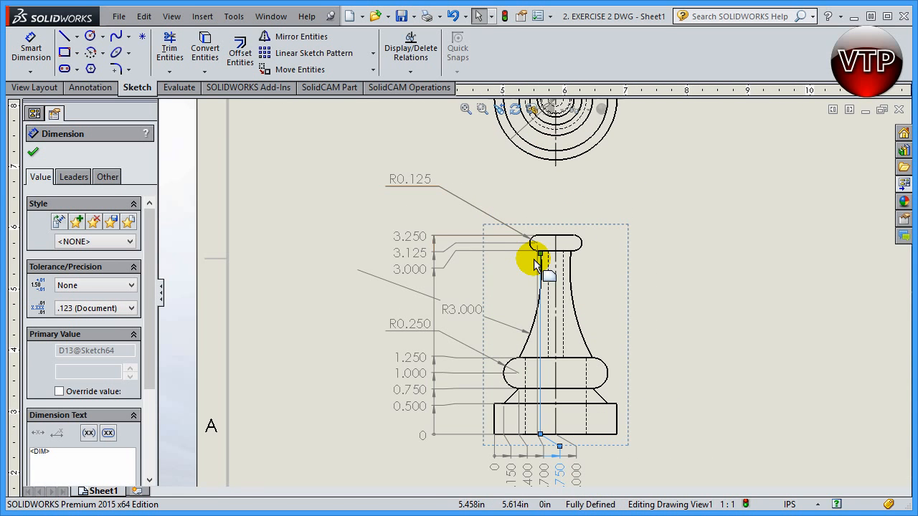
{"action": "left_click", "coordinate": [422, 272]}
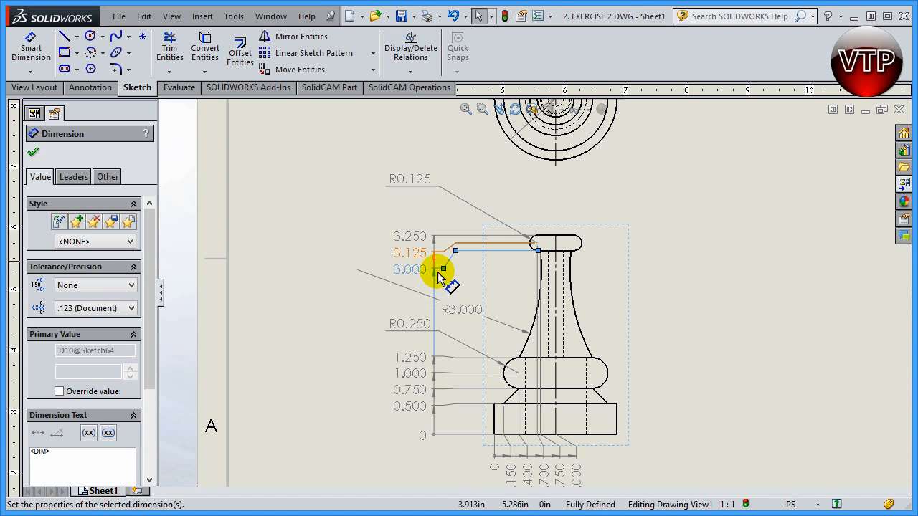
{"action": "mouse_move", "coordinate": [540, 254]}
{"action": "left_mouse_down"}
{"action": "mouse_move", "coordinate": [529, 266]}
{"action": "mouse_move", "coordinate": [538, 253]}
{"action": "left_mouse_up"}
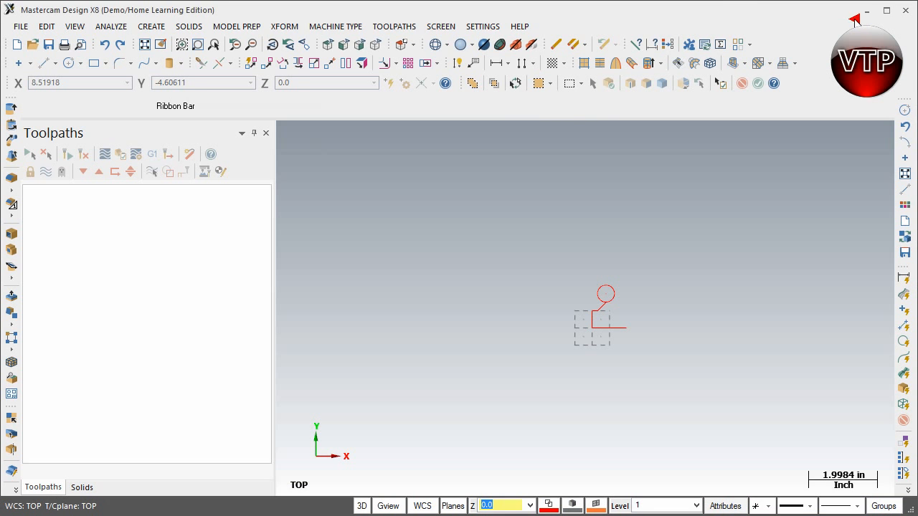
{"action": "left_click", "coordinate": [871, 16]}
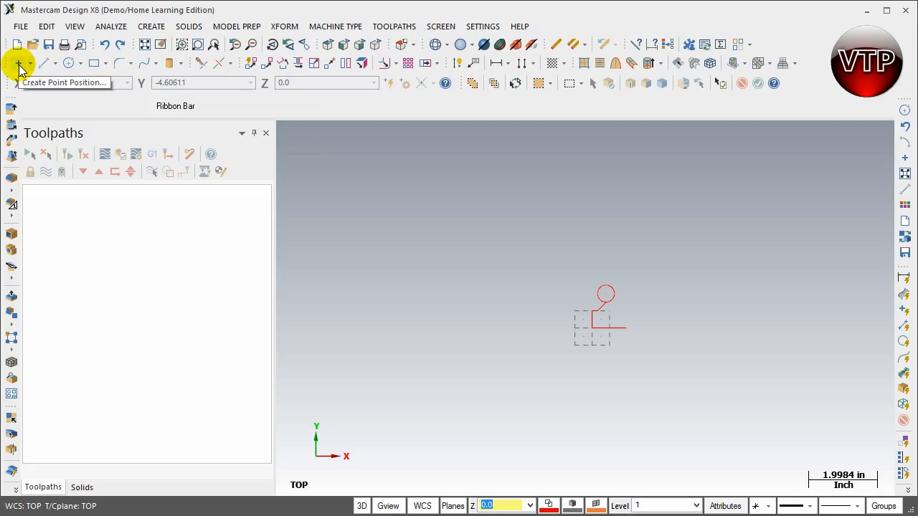
Create a point at X 0.75, Y 3.0, Z 0 and finish the point command
{"action": "left_click", "coordinate": [19, 64]}
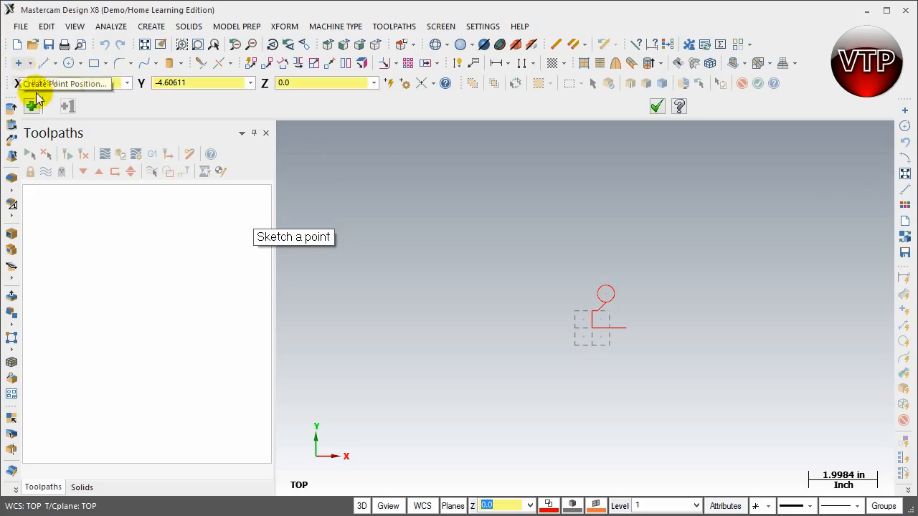
{"action": "left_click", "coordinate": [81, 83]}
{"action": "type", "text": "."}
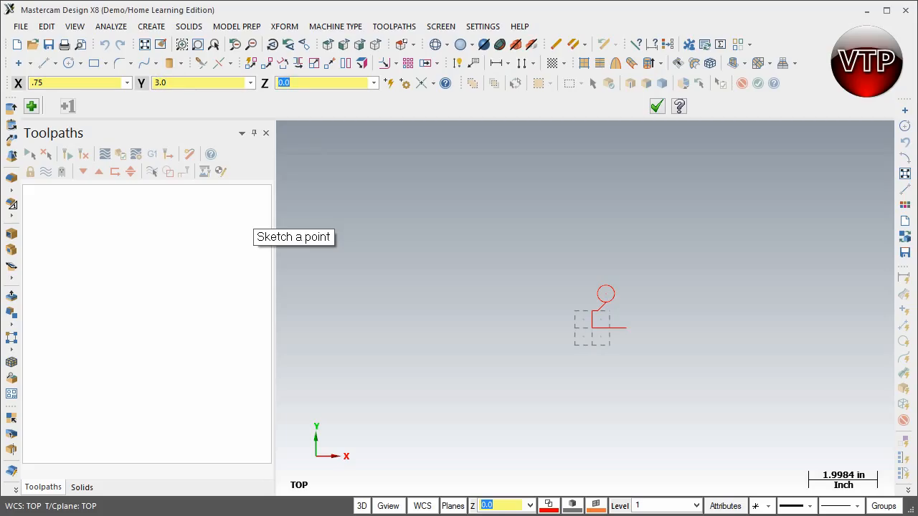
{"action": "key", "text": "Return"}
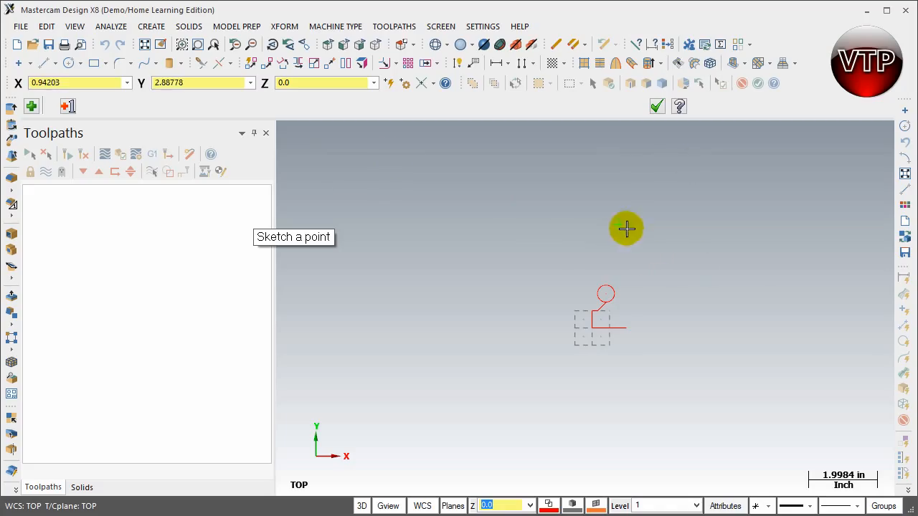
{"action": "left_click", "coordinate": [657, 107]}
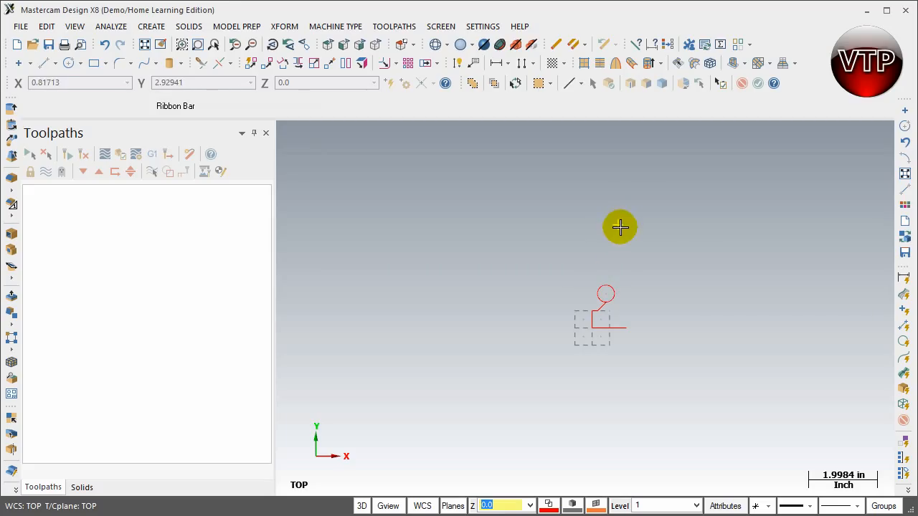
Create a three-point arc of radius about 1.29 in from the circle's top quadrant point to the new point, bulging toward positive X
{"action": "left_click", "coordinate": [81, 64]}
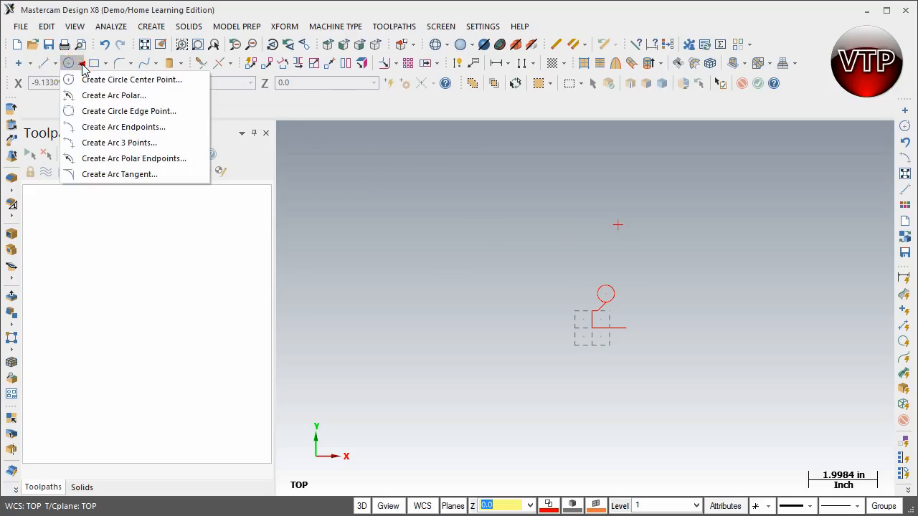
{"action": "left_click", "coordinate": [111, 134]}
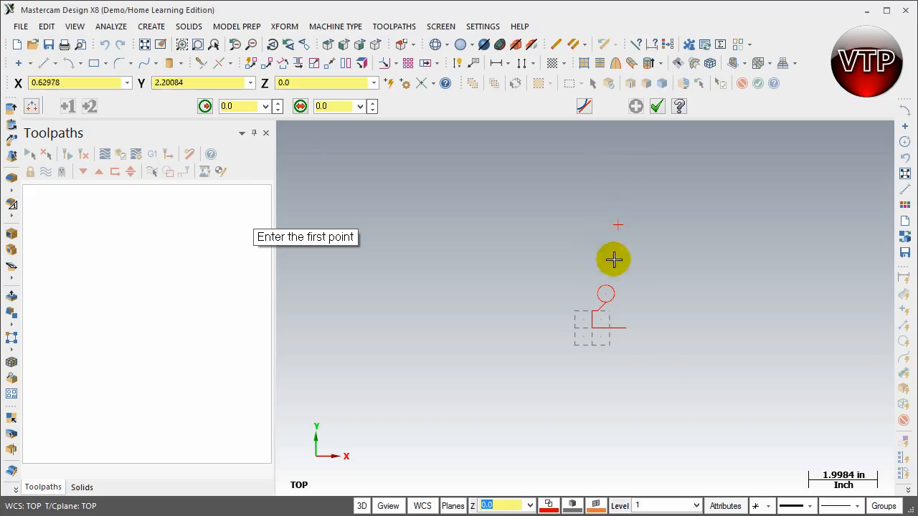
{"action": "left_click", "coordinate": [606, 287]}
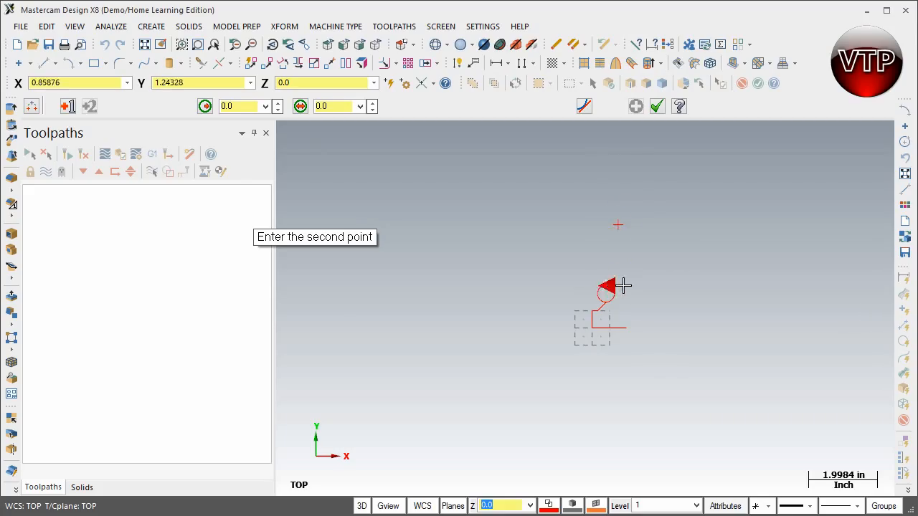
{"action": "left_click", "coordinate": [618, 227]}
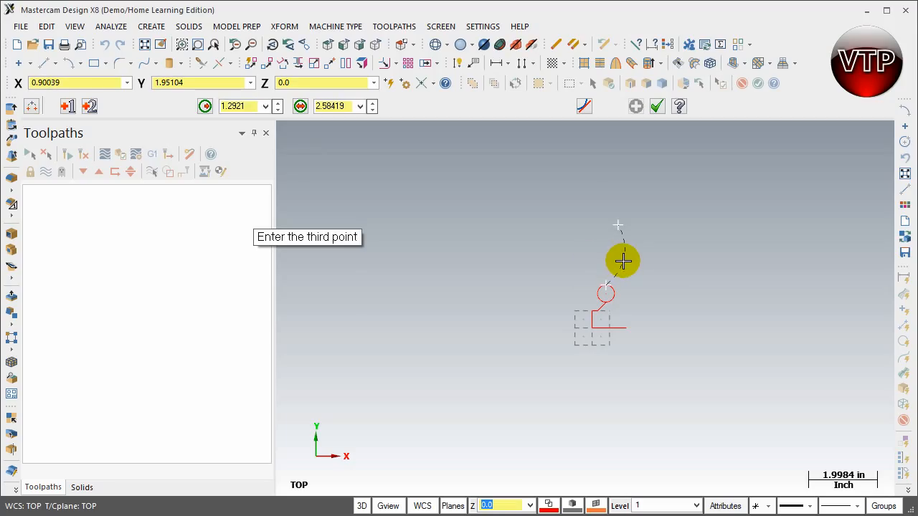
{"action": "left_click", "coordinate": [623, 261]}
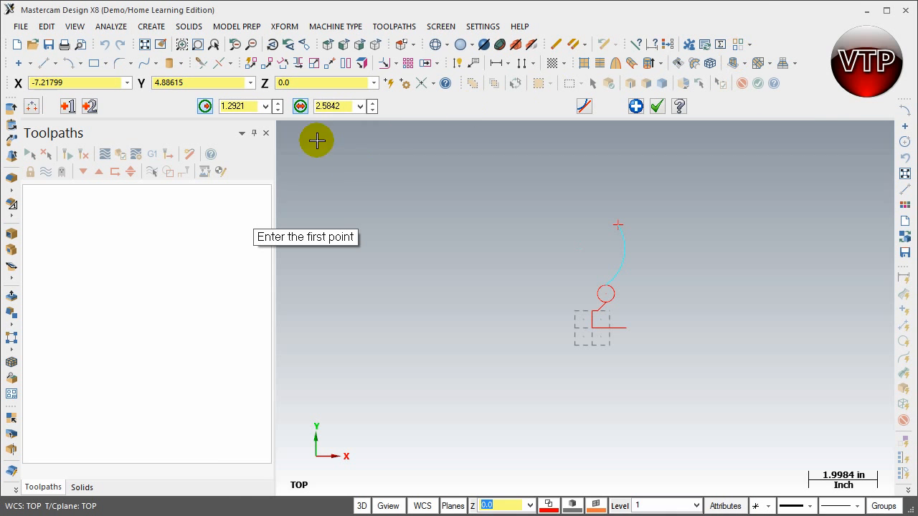
Set the arc's radius to 3.0 in and finish the arc command
{"action": "left_click", "coordinate": [233, 106]}
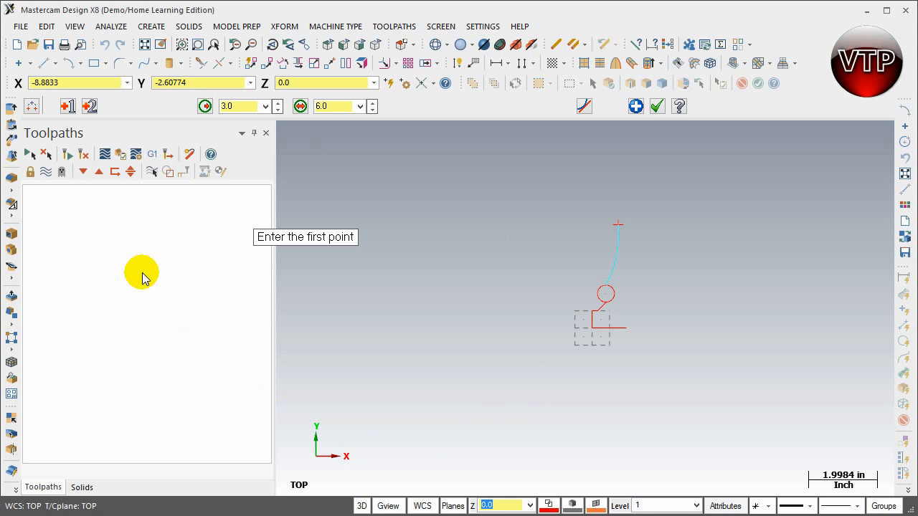
{"action": "left_click", "coordinate": [636, 106]}
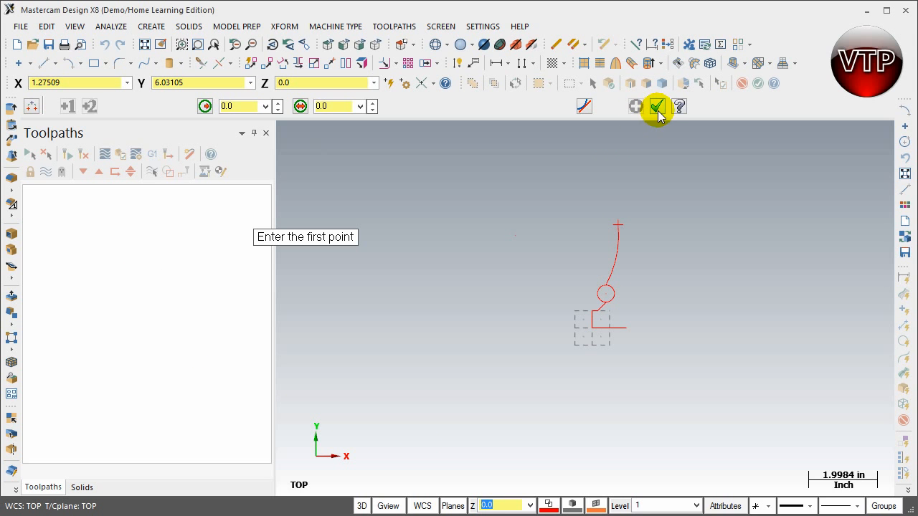
{"action": "left_click", "coordinate": [658, 108]}
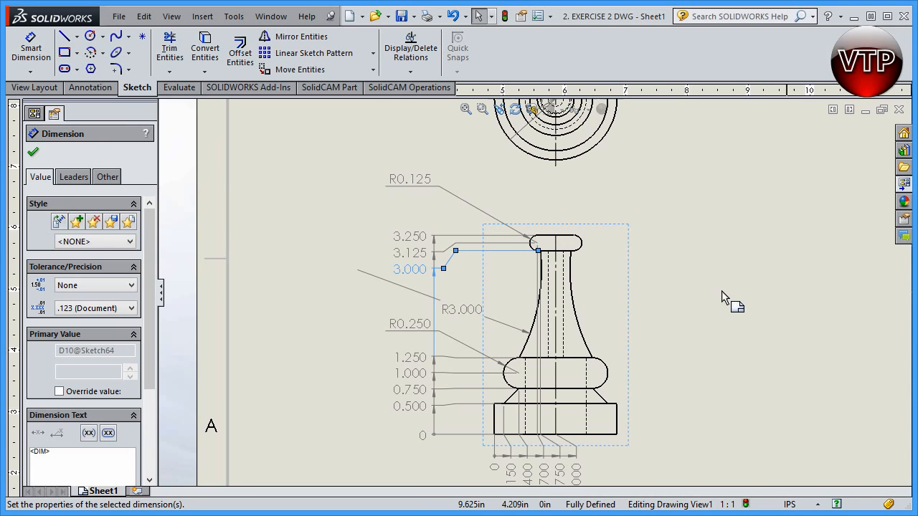
Switch to the SOLIDWORKS drawing and examine the R0.125 arc's center and its junction with the lower edge of the top bead
{"action": "scroll", "coordinate": [537, 263], "scroll_direction": "down", "scroll_amount": 5}
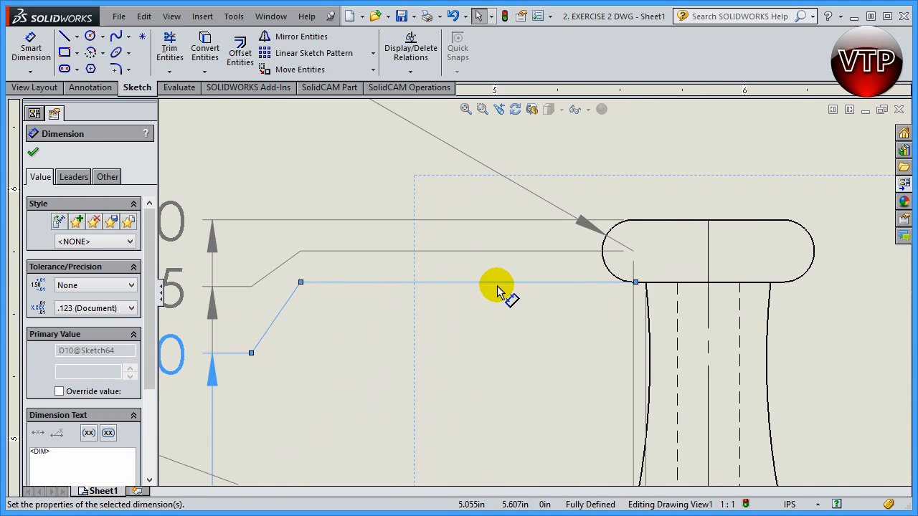
{"action": "scroll", "coordinate": [650, 284], "scroll_direction": "up", "scroll_amount": 5}
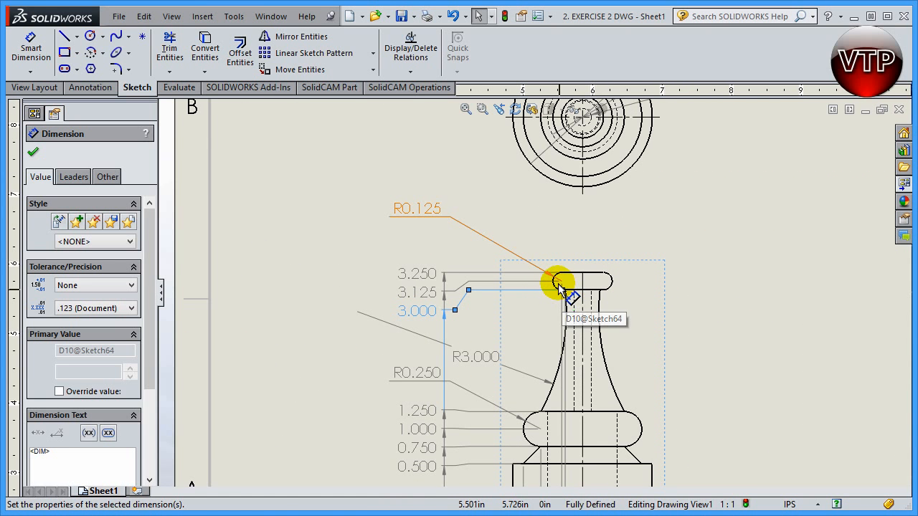
{"action": "scroll", "coordinate": [558, 288], "scroll_direction": "down", "scroll_amount": 5}
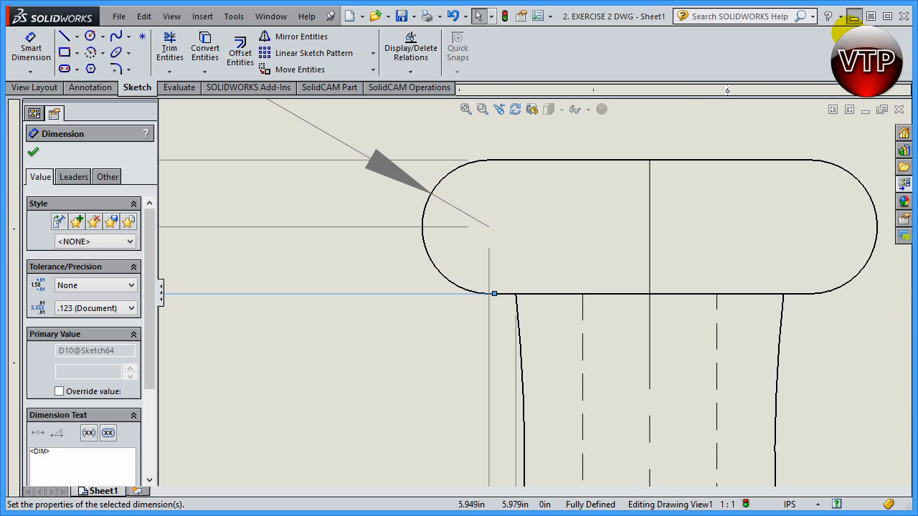
Examine the horizontal and vertical ordinate dimensions that locate the center of the R0.125 arc in the drawing
{"action": "scroll", "coordinate": [545, 262], "scroll_direction": "down", "scroll_amount": 3}
{"action": "scroll", "coordinate": [503, 262], "scroll_direction": "up", "scroll_amount": 5}
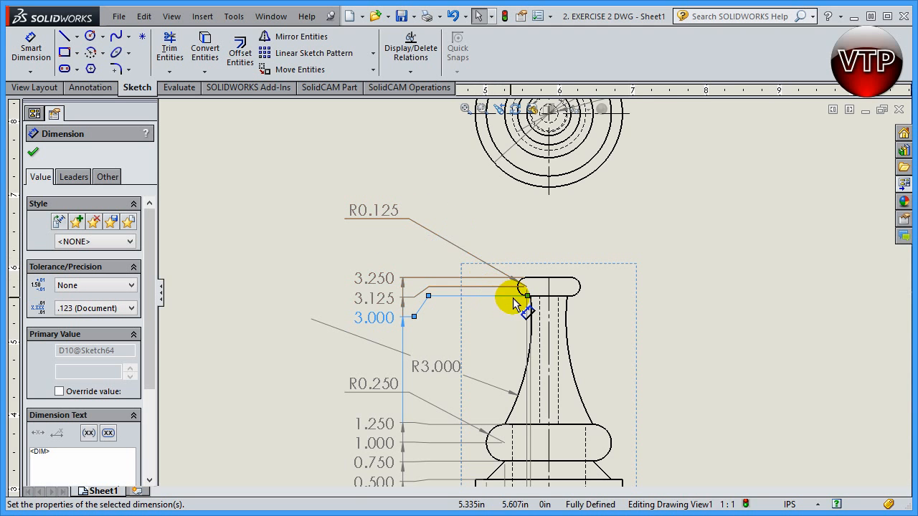
{"action": "scroll", "coordinate": [531, 294], "scroll_direction": "up", "scroll_amount": 2}
{"action": "scroll", "coordinate": [513, 179], "scroll_direction": "down", "scroll_amount": 3}
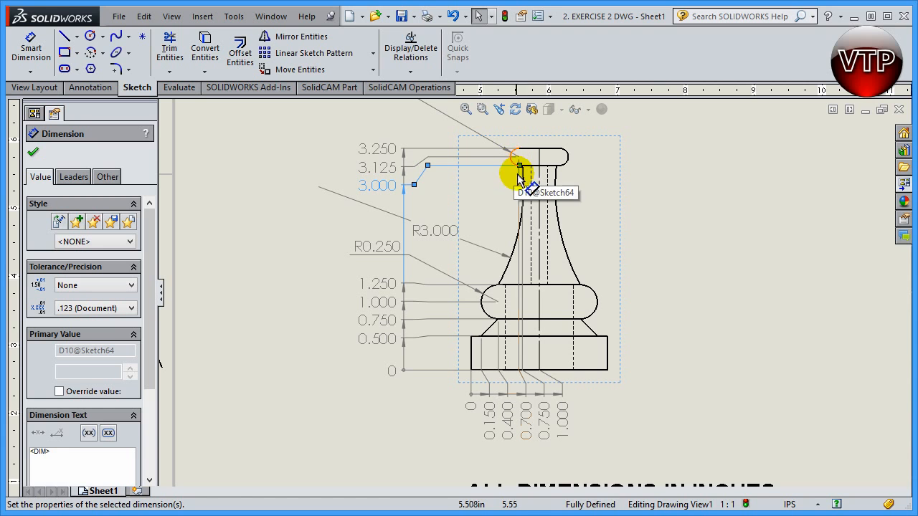
{"action": "left_click", "coordinate": [519, 183]}
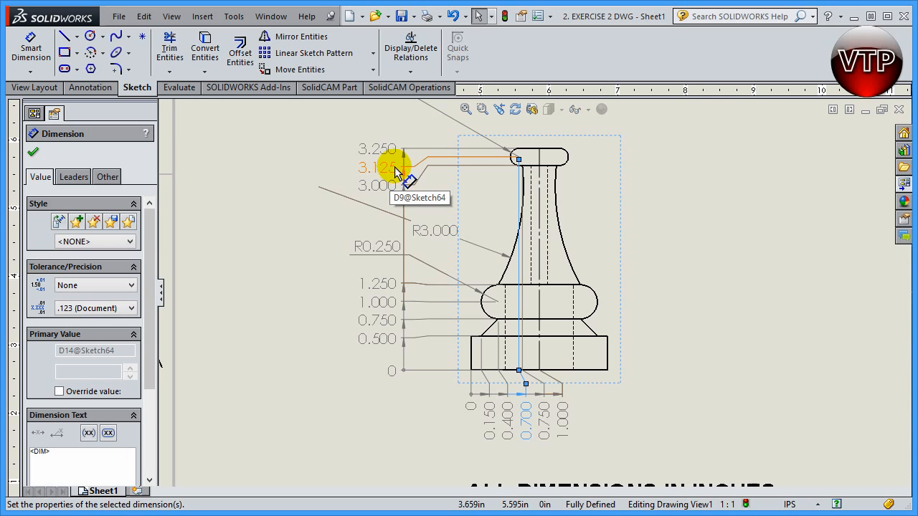
Switch back to Mastercam and place the center of a center-point circle at X 0.7, Y 3.125, Z 0
{"action": "left_click", "coordinate": [852, 16]}
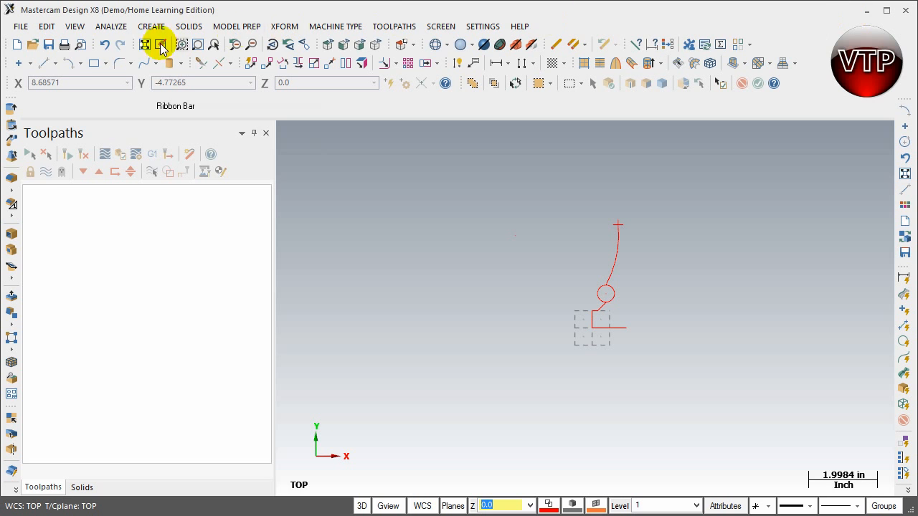
{"action": "left_click", "coordinate": [79, 63]}
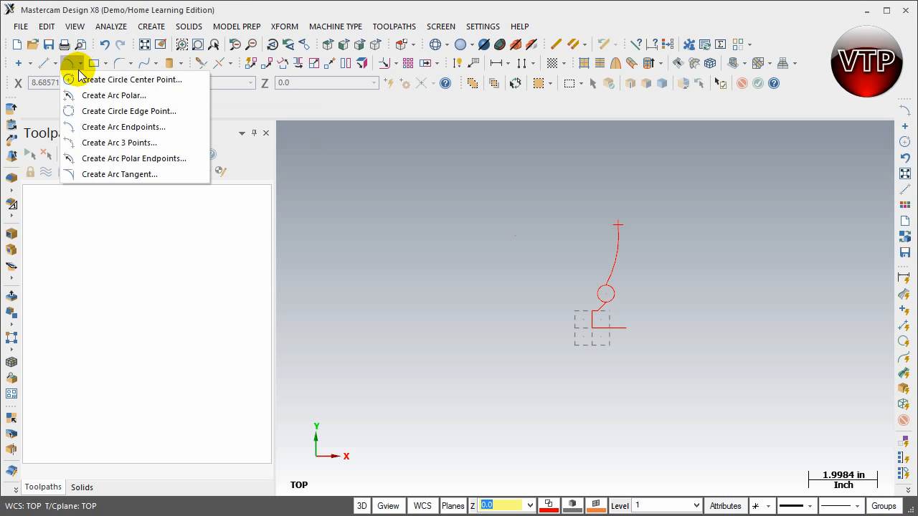
{"action": "left_click", "coordinate": [89, 79]}
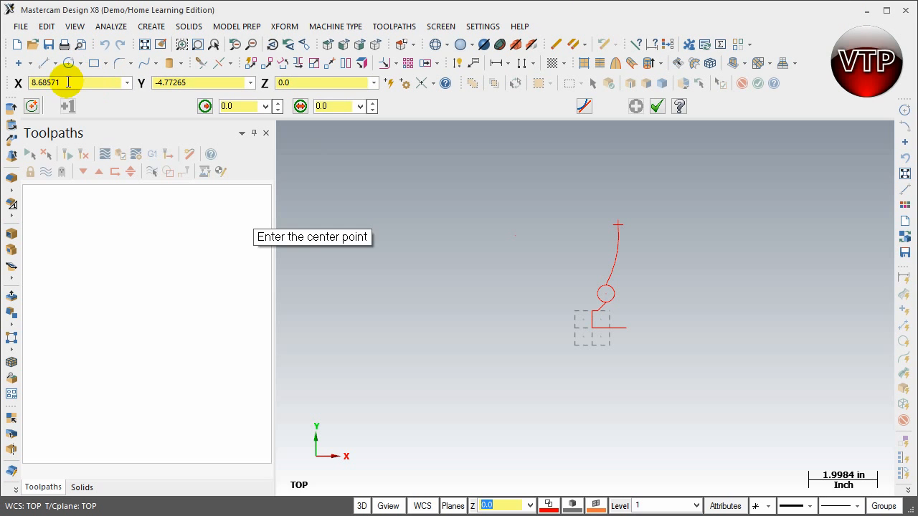
{"action": "double_click", "coordinate": [77, 83]}
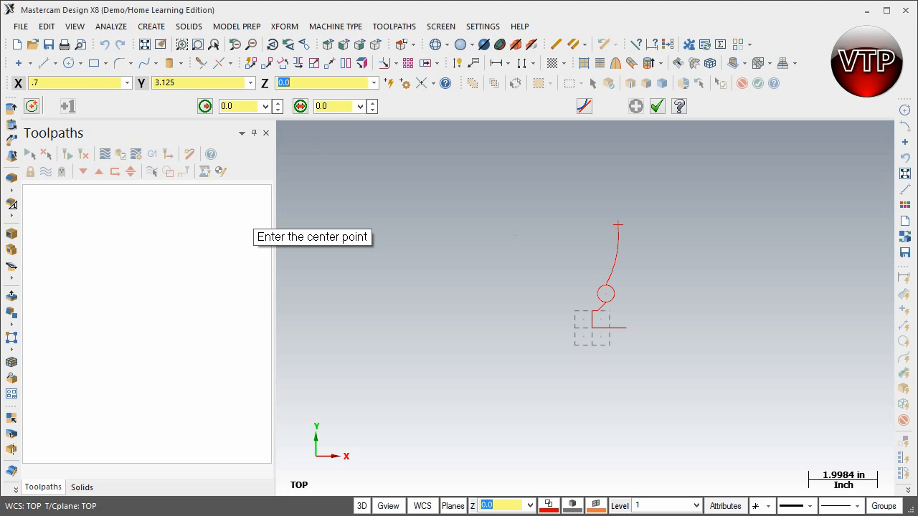
{"action": "key", "text": "Return"}
{"action": "left_click", "coordinate": [76, 85]}
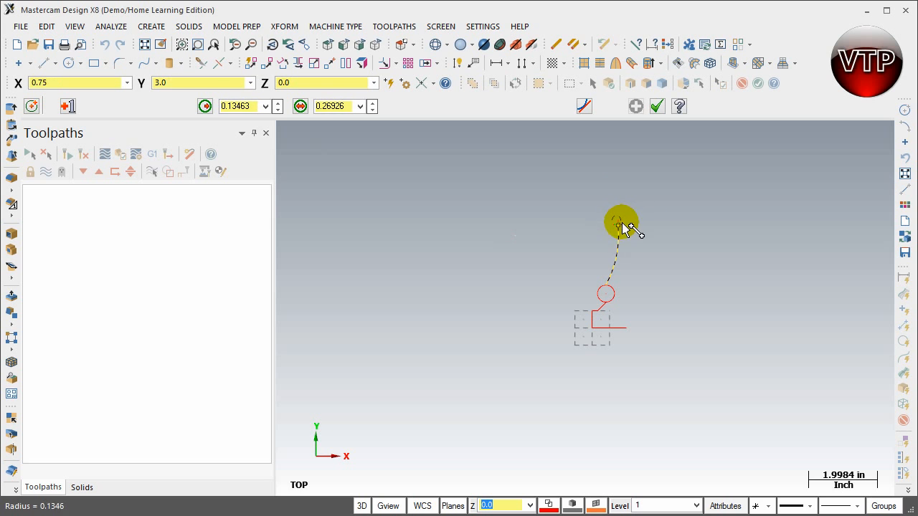
Set the new circle's radius to 0.125 in and apply it
{"action": "double_click", "coordinate": [228, 105]}
{"action": "type", "text": ".125"}
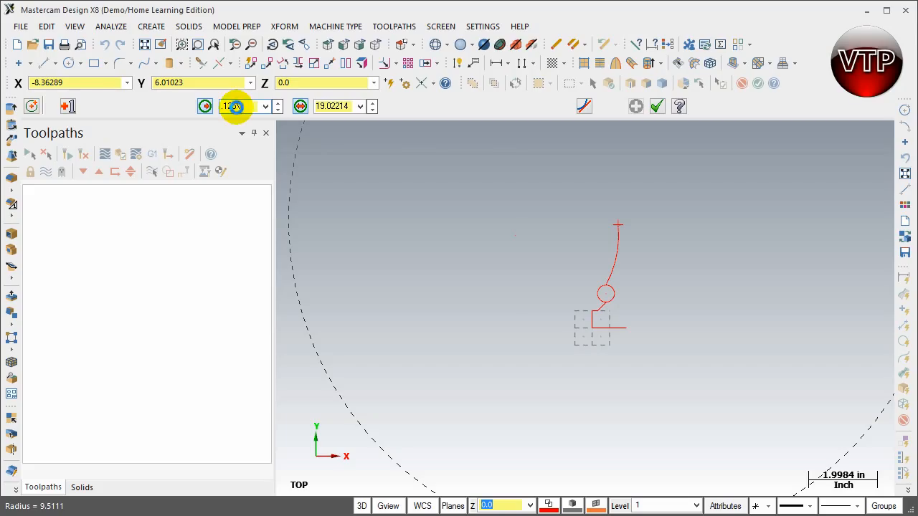
{"action": "key", "text": "Return"}
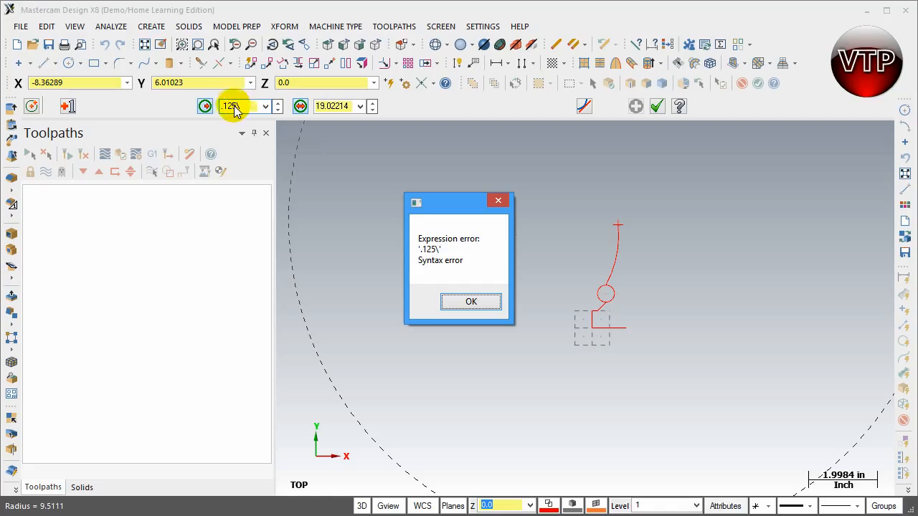
{"action": "left_click", "coordinate": [473, 303]}
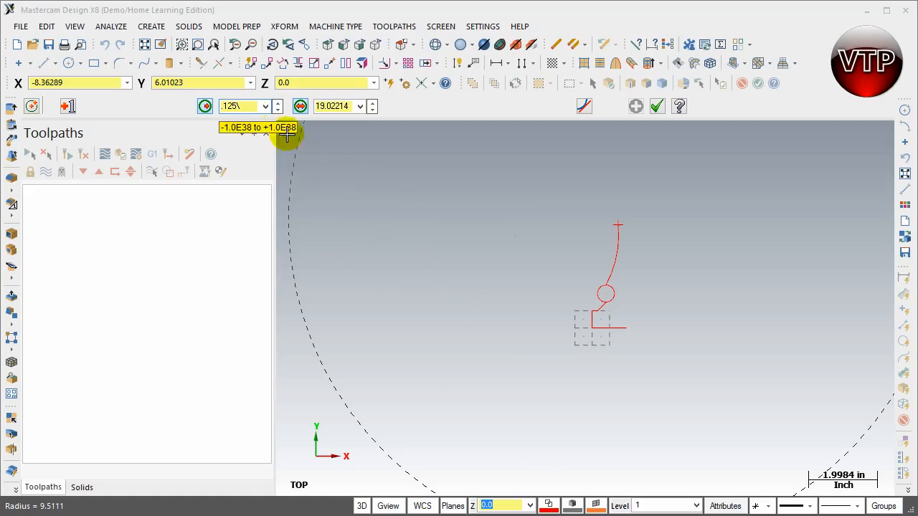
{"action": "left_click", "coordinate": [249, 106]}
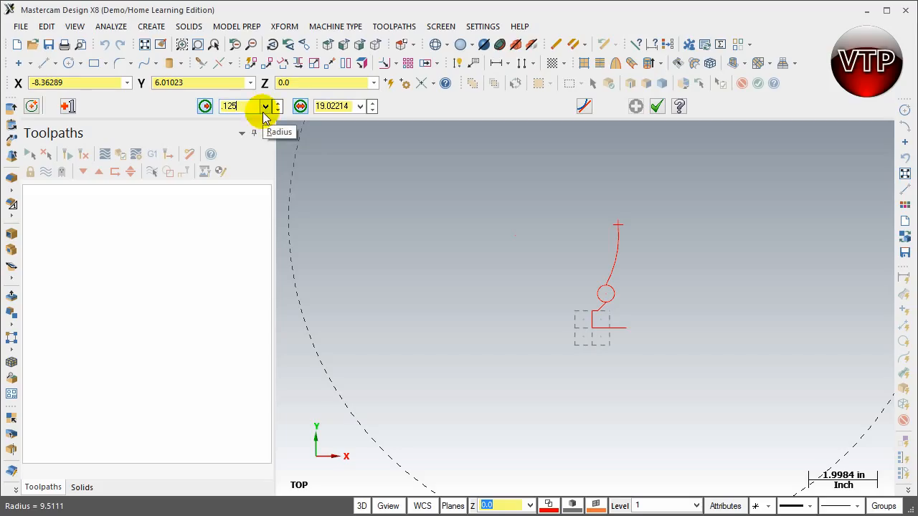
{"action": "key", "text": "Return"}
{"action": "scroll", "coordinate": [637, 224], "scroll_direction": "down", "scroll_amount": 1}
{"action": "scroll", "coordinate": [628, 224], "scroll_direction": "up", "scroll_amount": 2}
{"action": "scroll", "coordinate": [626, 222], "scroll_direction": "up", "scroll_amount": 8}
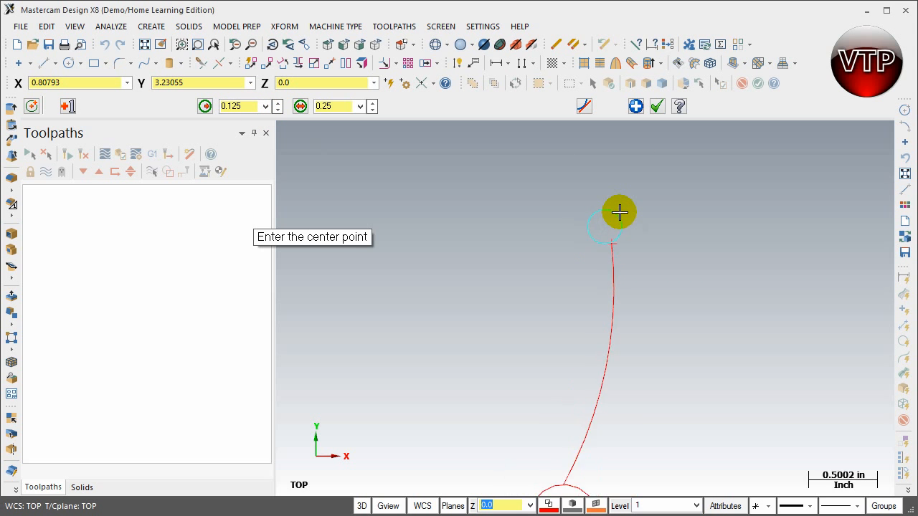
{"action": "scroll", "coordinate": [639, 261], "scroll_direction": "down", "scroll_amount": 4}
{"action": "scroll", "coordinate": [673, 313], "scroll_direction": "down", "scroll_amount": 2}
{"action": "scroll", "coordinate": [668, 298], "scroll_direction": "up", "scroll_amount": 1}
{"action": "scroll", "coordinate": [668, 298], "scroll_direction": "up", "scroll_amount": 3}
{"action": "scroll", "coordinate": [639, 266], "scroll_direction": "down", "scroll_amount": 1}
{"action": "left_click", "coordinate": [636, 107]}
Draw a vertical line about 3.73 in long upward from the base line's free endpoint at X 1.0, Y 0
{"action": "scroll", "coordinate": [692, 330], "scroll_direction": "up", "scroll_amount": 2}
{"action": "scroll", "coordinate": [679, 344], "scroll_direction": "down", "scroll_amount": 1}
{"action": "scroll", "coordinate": [674, 390], "scroll_direction": "down", "scroll_amount": 3}
{"action": "scroll", "coordinate": [674, 389], "scroll_direction": "down", "scroll_amount": 7}
{"action": "scroll", "coordinate": [685, 487], "scroll_direction": "up", "scroll_amount": 6}
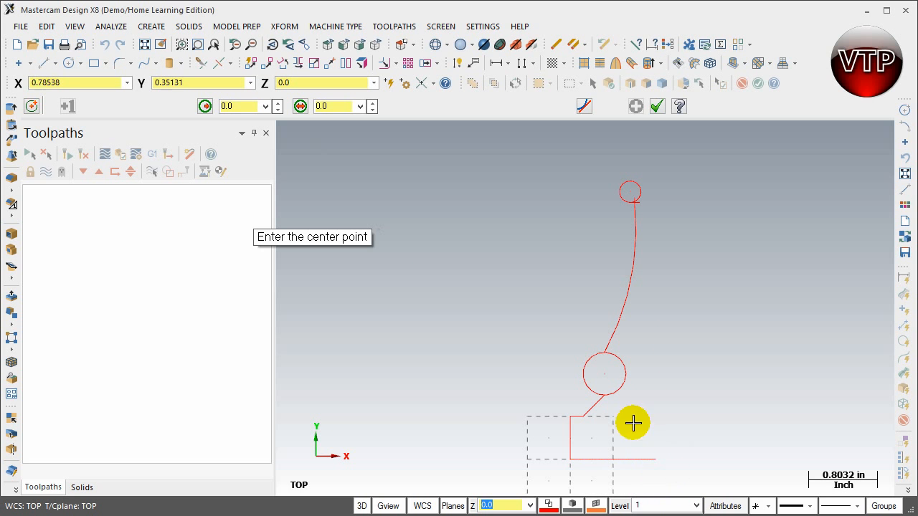
{"action": "left_click", "coordinate": [45, 66]}
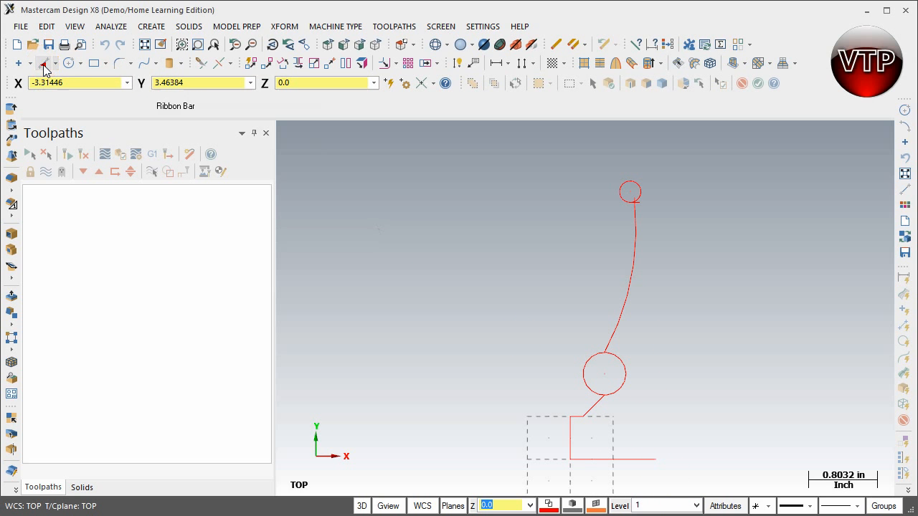
{"action": "left_click", "coordinate": [657, 459]}
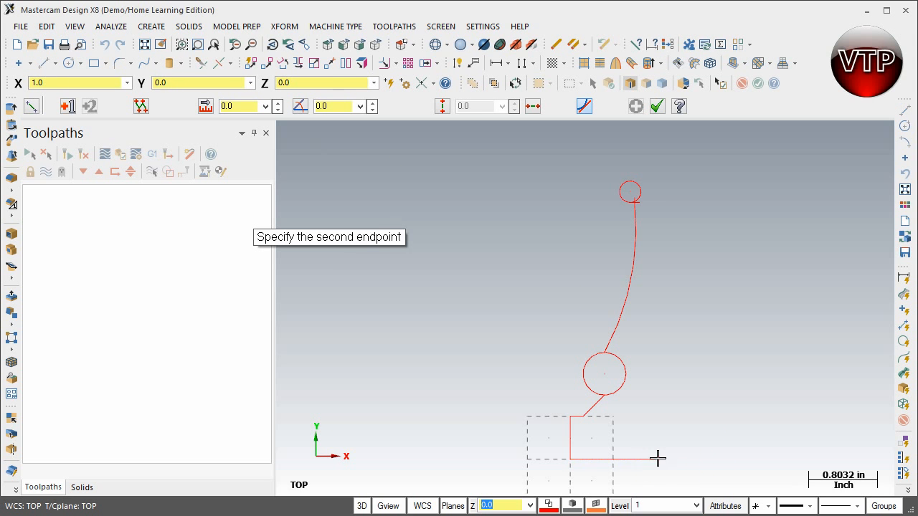
{"action": "left_click", "coordinate": [655, 140]}
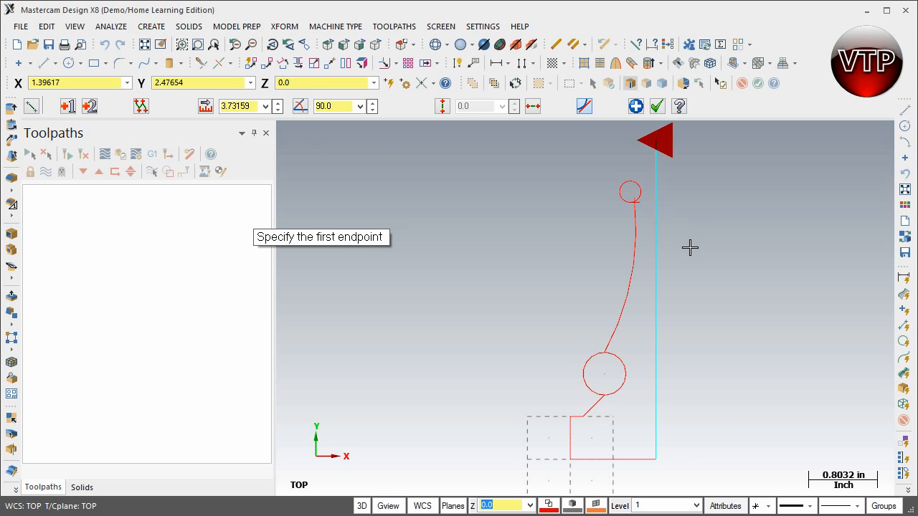
{"action": "left_click", "coordinate": [636, 107]}
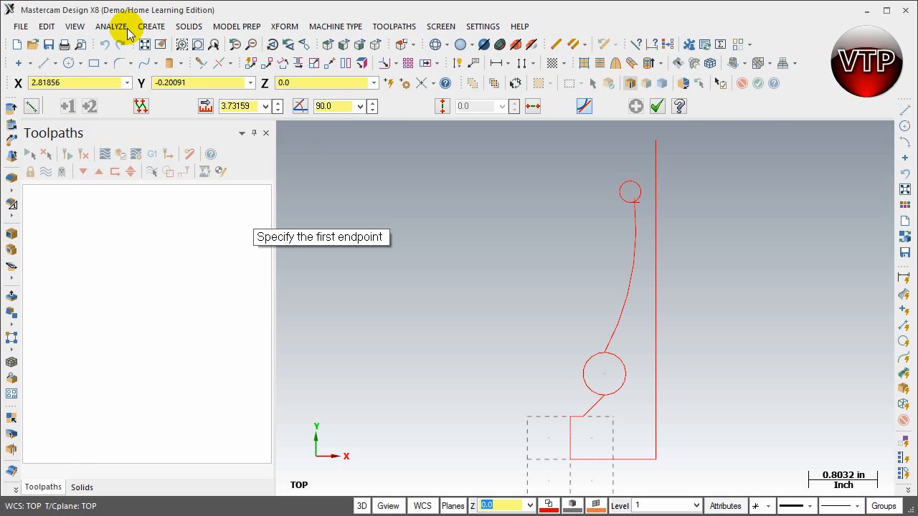
Draw a 0.05 in horizontal line from the upper circle's bottom quadrant to the point at X 0.75, Y 3.0
{"action": "scroll", "coordinate": [641, 207], "scroll_direction": "down", "scroll_amount": 1}
{"action": "scroll", "coordinate": [631, 203], "scroll_direction": "up", "scroll_amount": 3}
{"action": "scroll", "coordinate": [628, 197], "scroll_direction": "up", "scroll_amount": 4}
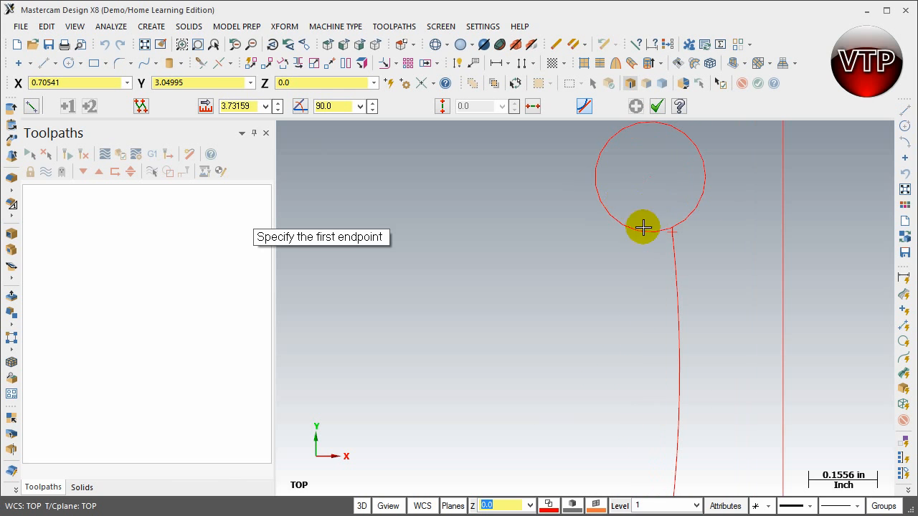
{"action": "left_click", "coordinate": [651, 233]}
{"action": "left_click", "coordinate": [671, 232]}
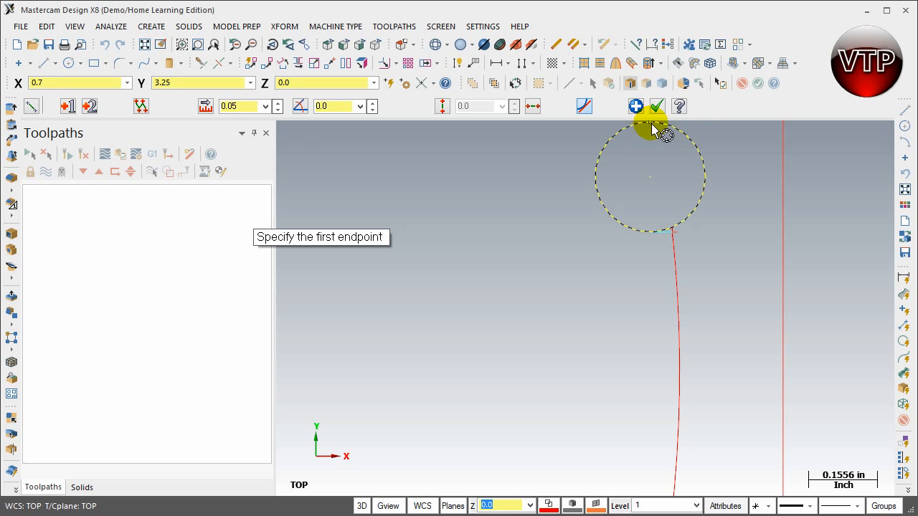
Draw a horizontal line about 0.45 in long from the upper circle's top quadrant past the vertical line and finish the line command
{"action": "scroll", "coordinate": [654, 130], "scroll_direction": "up", "scroll_amount": 2}
{"action": "scroll", "coordinate": [678, 153], "scroll_direction": "down", "scroll_amount": 5}
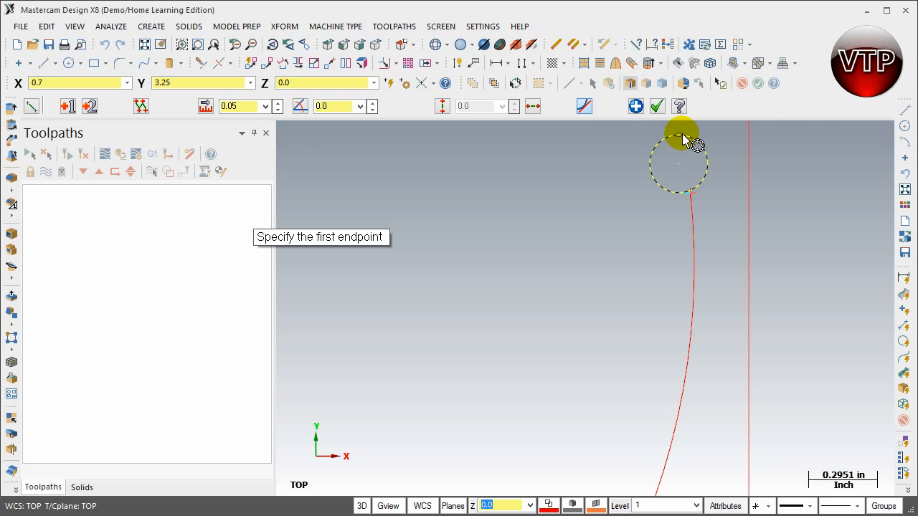
{"action": "left_click", "coordinate": [683, 136]}
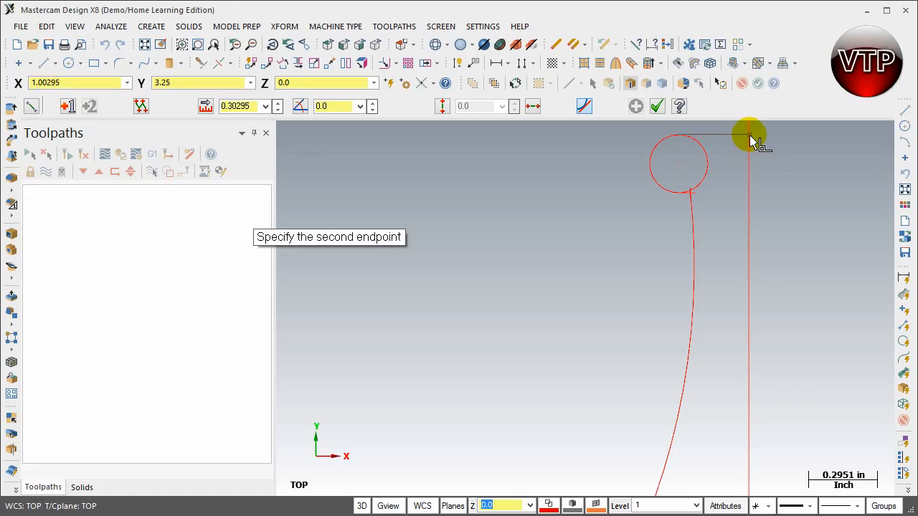
{"action": "left_click", "coordinate": [784, 135]}
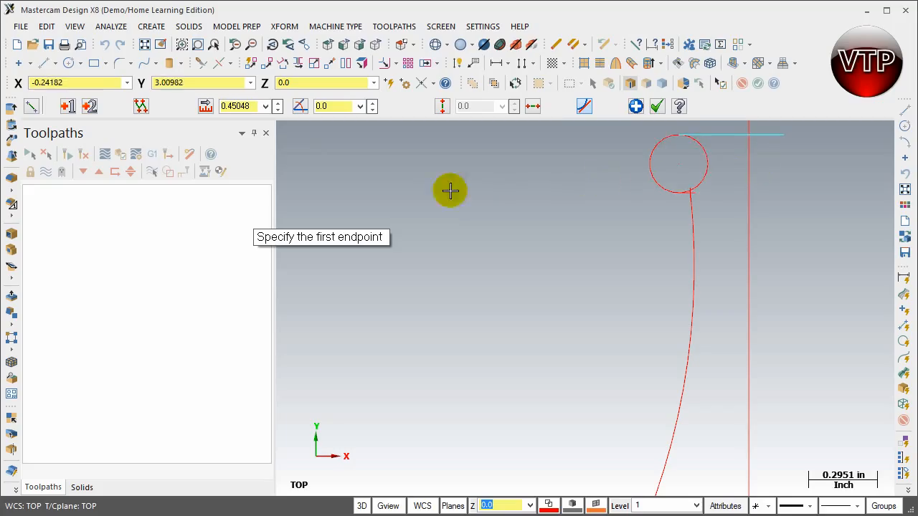
{"action": "left_click", "coordinate": [636, 107]}
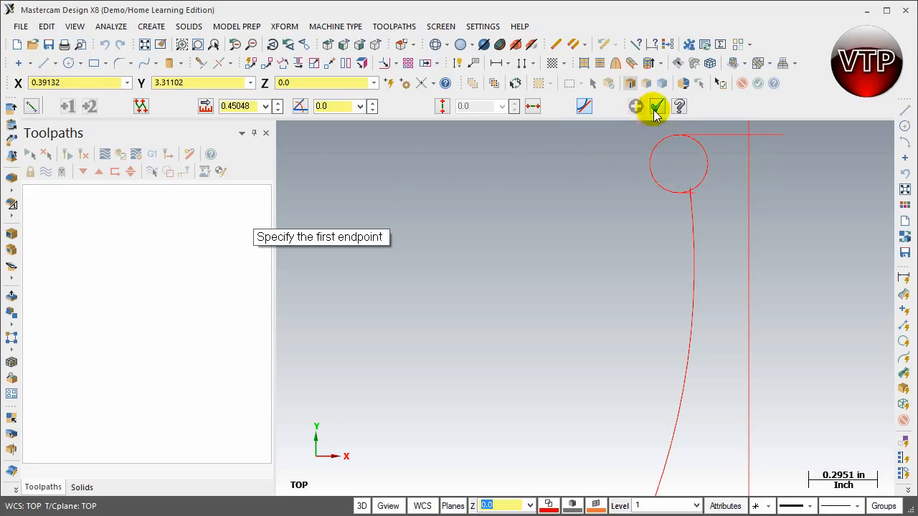
{"action": "left_click", "coordinate": [657, 107]}
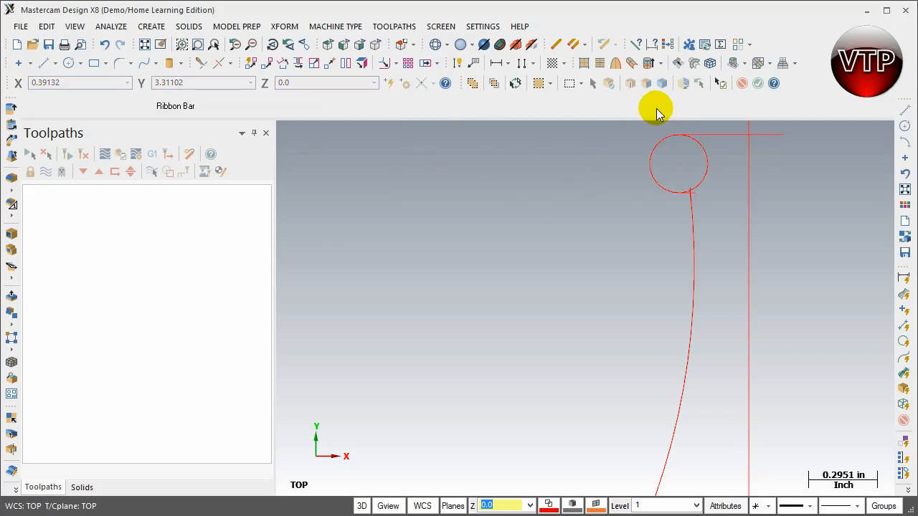
{"action": "left_click", "coordinate": [706, 158]}
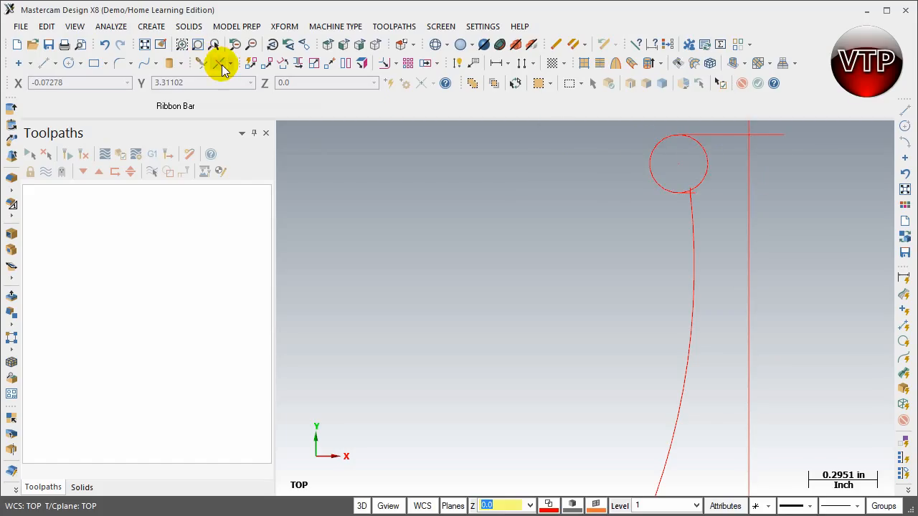
Trim the overhanging ends of the top horizontal line and the vertical line at their intersection with Divide/Delete
{"action": "left_click", "coordinate": [204, 66]}
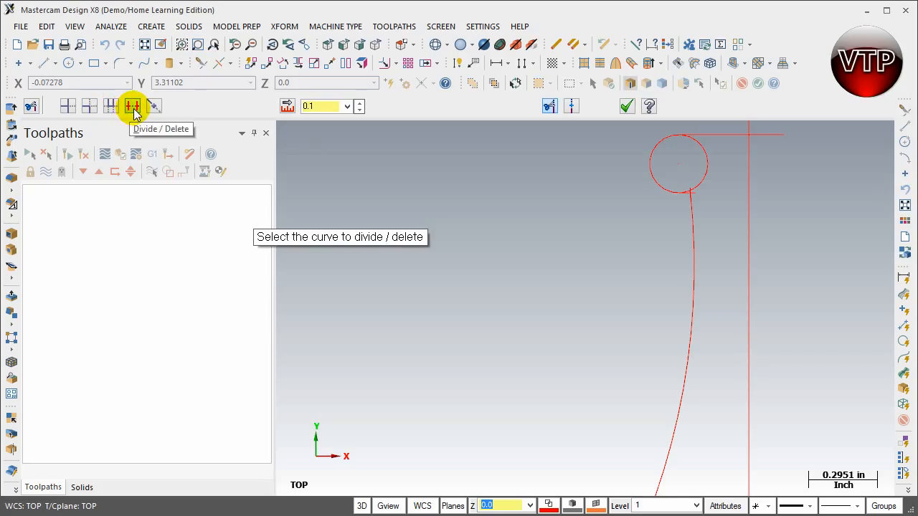
{"action": "scroll", "coordinate": [727, 189], "scroll_direction": "up", "scroll_amount": 2}
{"action": "scroll", "coordinate": [748, 180], "scroll_direction": "down", "scroll_amount": 4}
{"action": "scroll", "coordinate": [753, 161], "scroll_direction": "down", "scroll_amount": 2}
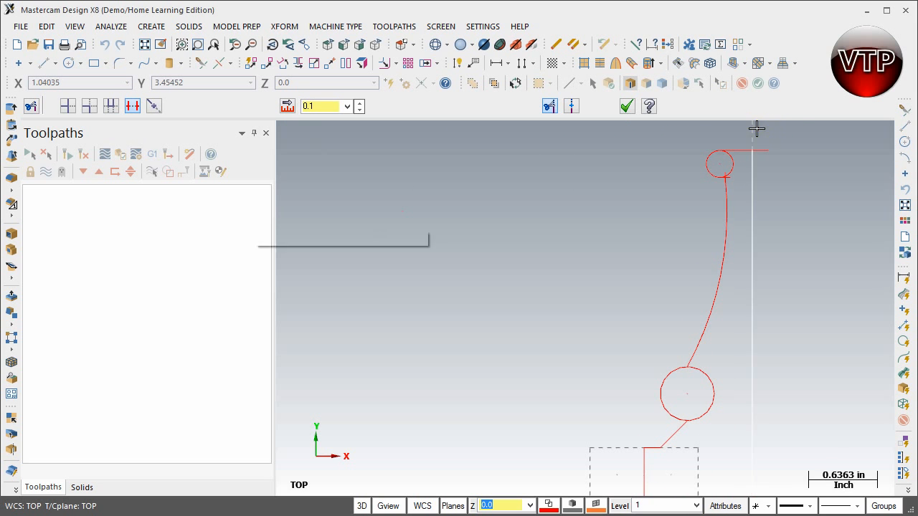
{"action": "left_click", "coordinate": [763, 152]}
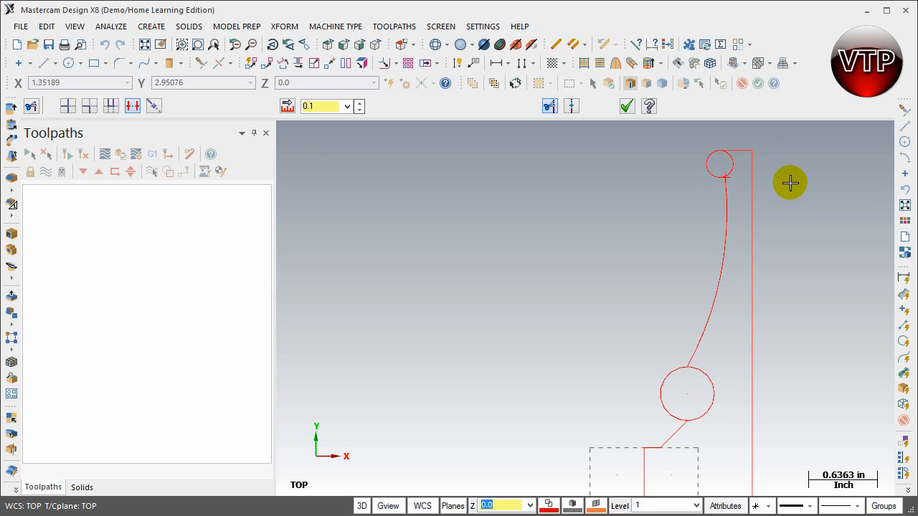
Divide and delete the inner half of the upper circle, keeping only the outer half between its two horizontal lines
{"action": "scroll", "coordinate": [735, 164], "scroll_direction": "up", "scroll_amount": 5}
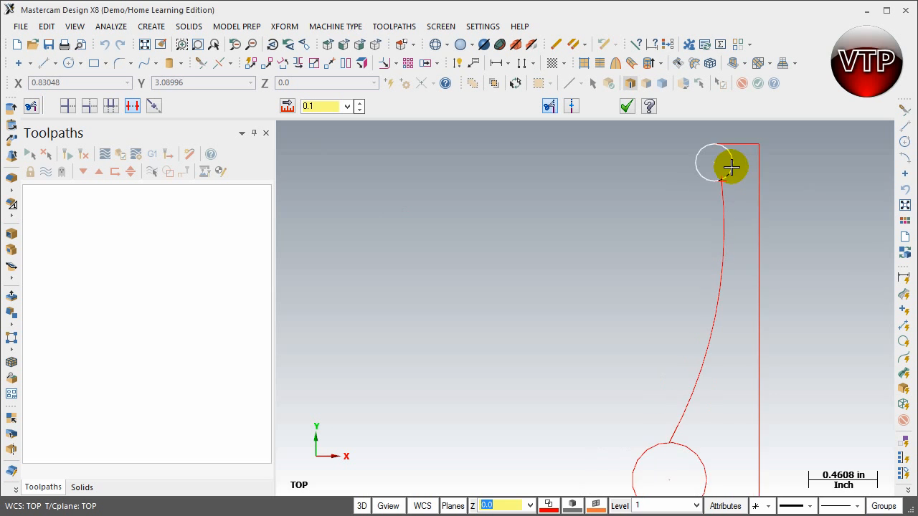
{"action": "left_click", "coordinate": [731, 185]}
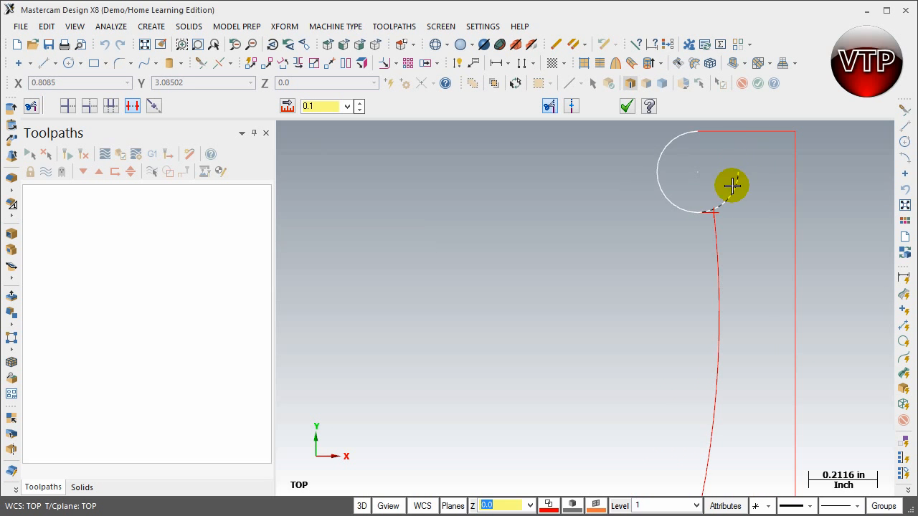
{"action": "scroll", "coordinate": [718, 370], "scroll_direction": "up", "scroll_amount": 3}
{"action": "scroll", "coordinate": [718, 370], "scroll_direction": "down", "scroll_amount": 6}
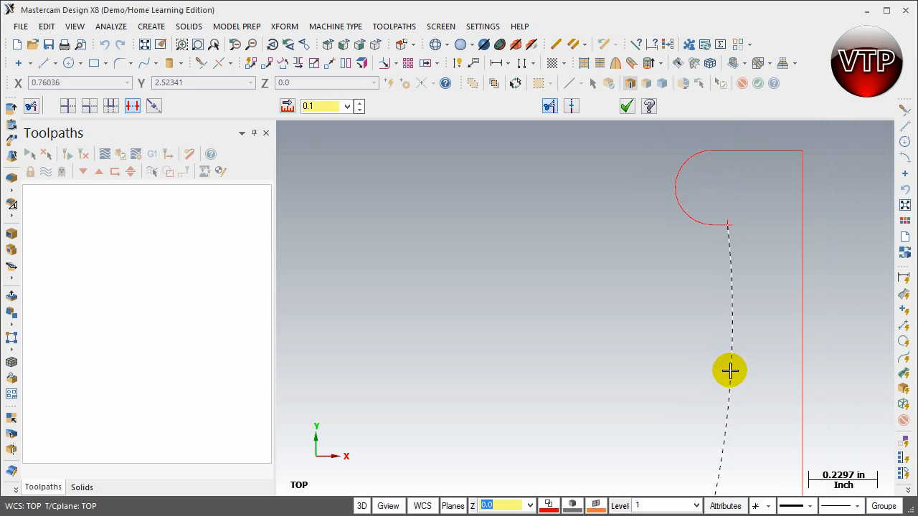
{"action": "scroll", "coordinate": [675, 272], "scroll_direction": "down", "scroll_amount": 1}
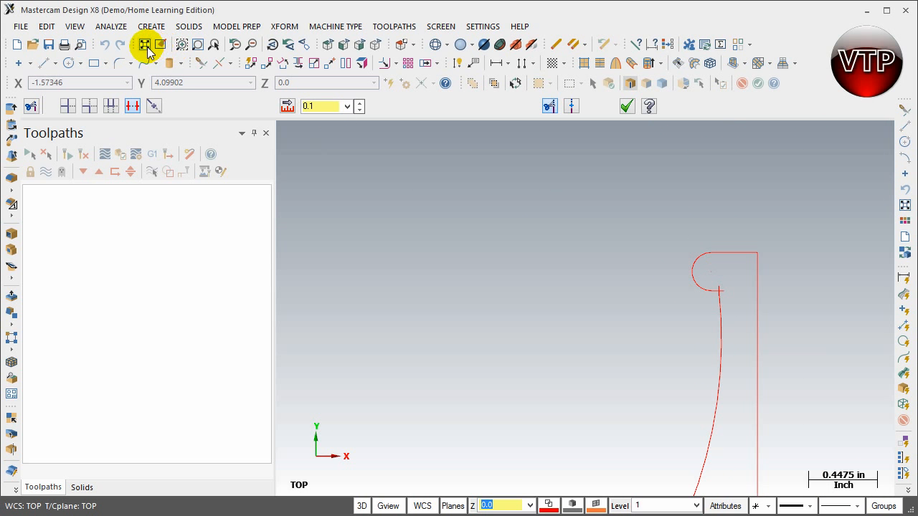
{"action": "scroll", "coordinate": [711, 406], "scroll_direction": "down", "scroll_amount": 2}
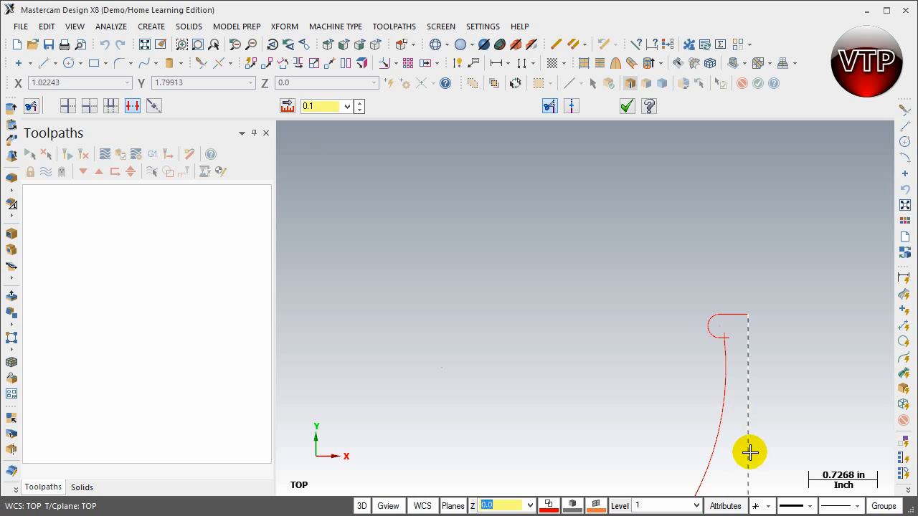
{"action": "scroll", "coordinate": [732, 460], "scroll_direction": "up", "scroll_amount": 1}
{"action": "scroll", "coordinate": [730, 490], "scroll_direction": "down", "scroll_amount": 2}
{"action": "scroll", "coordinate": [730, 490], "scroll_direction": "down", "scroll_amount": 1}
{"action": "scroll", "coordinate": [730, 490], "scroll_direction": "up", "scroll_amount": 1}
{"action": "scroll", "coordinate": [730, 492], "scroll_direction": "down", "scroll_amount": 2}
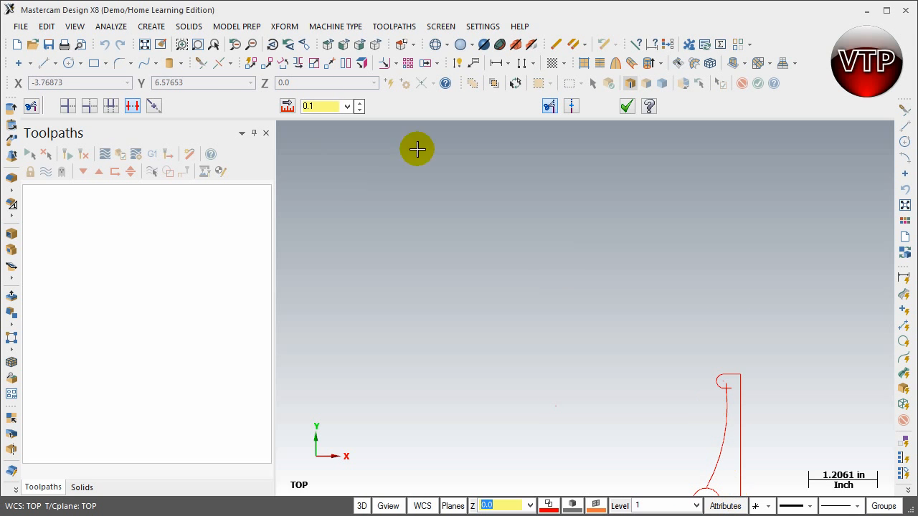
Divide and delete the inner half of the lower circle, keeping only the outer half between the curve and the angled line
{"action": "left_click", "coordinate": [145, 48]}
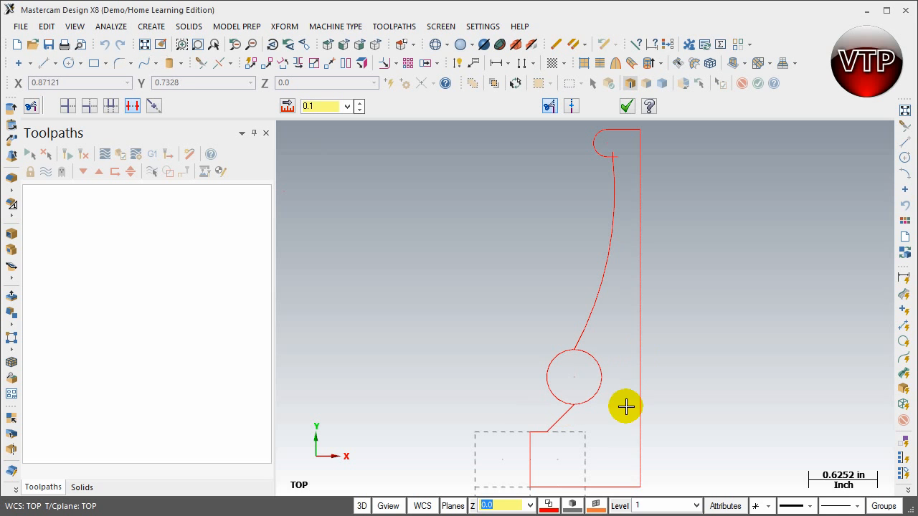
{"action": "scroll", "coordinate": [619, 424], "scroll_direction": "down", "scroll_amount": 1}
{"action": "scroll", "coordinate": [621, 426], "scroll_direction": "up", "scroll_amount": 2}
{"action": "scroll", "coordinate": [610, 407], "scroll_direction": "down", "scroll_amount": 3}
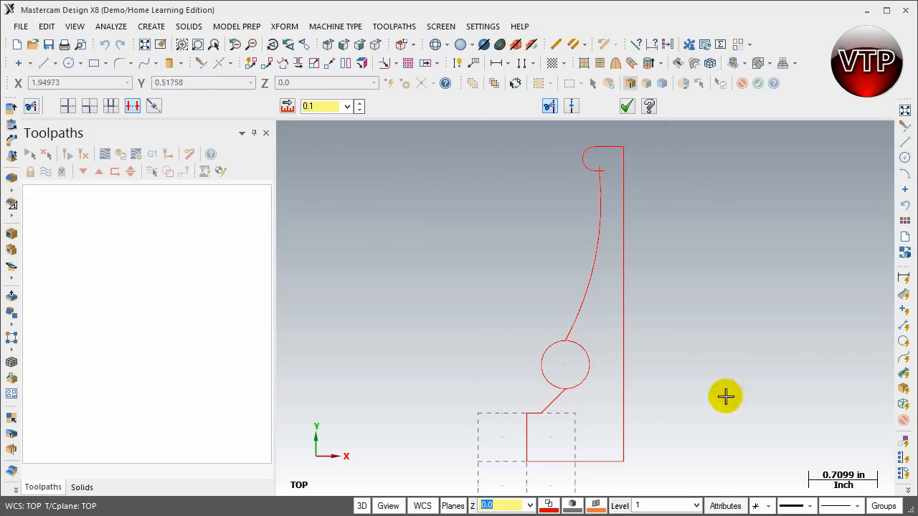
{"action": "left_click", "coordinate": [584, 375]}
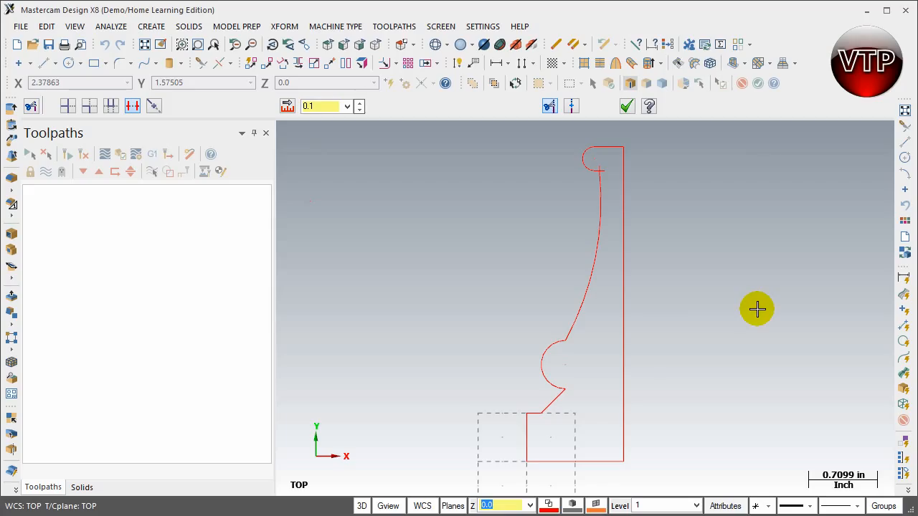
Try to remove the profile's bottom horizontal line with Divide/Delete
{"action": "scroll", "coordinate": [652, 416], "scroll_direction": "down", "scroll_amount": 1}
{"action": "scroll", "coordinate": [652, 417], "scroll_direction": "down", "scroll_amount": 1}
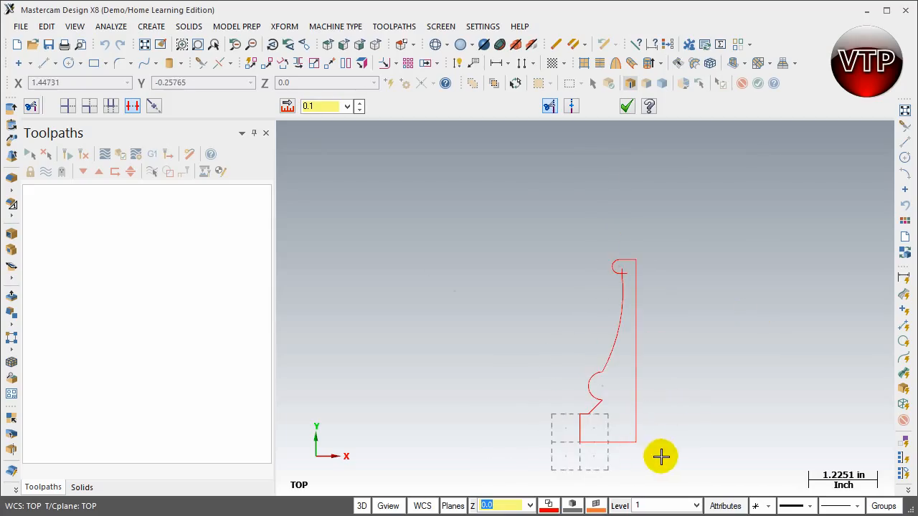
{"action": "left_click", "coordinate": [634, 443]}
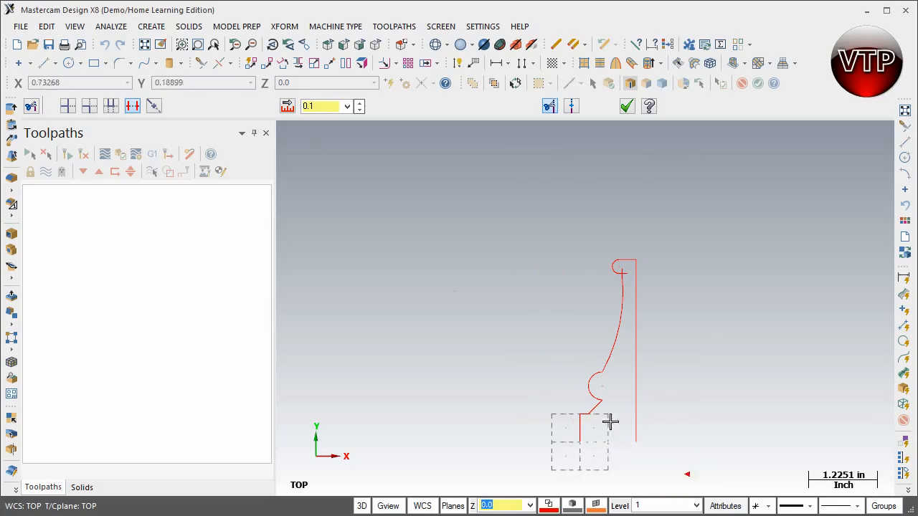
{"action": "key", "text": "Escape"}
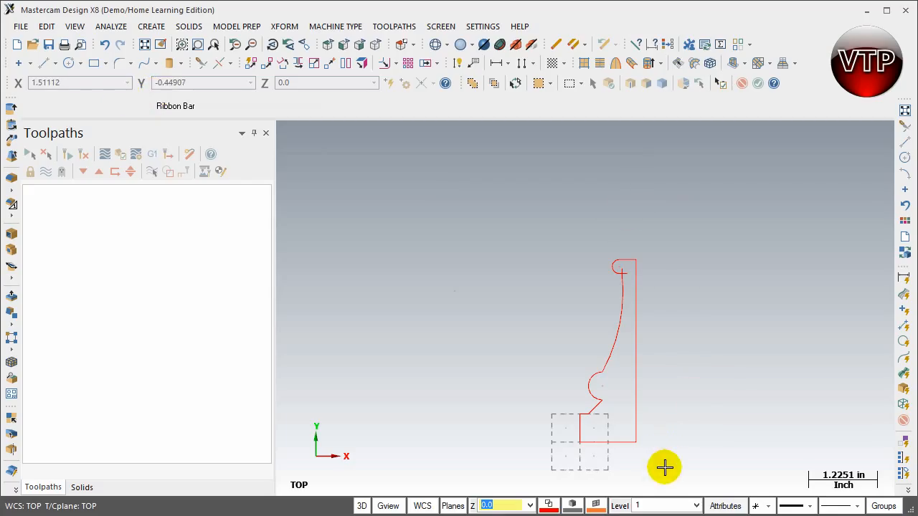
{"action": "left_click", "coordinate": [627, 362]}
{"action": "left_click", "coordinate": [612, 350]}
{"action": "left_click", "coordinate": [617, 270]}
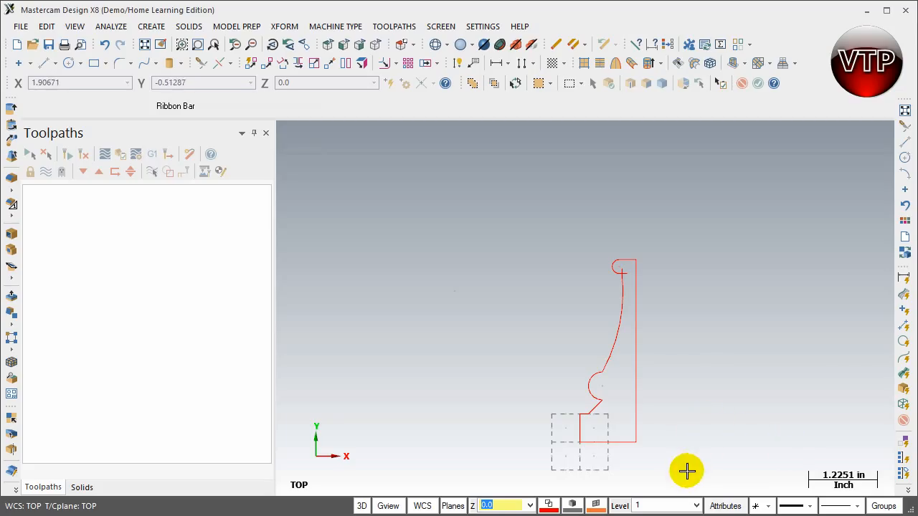
Move the whole profile to the origin from the bottom end of the long vertical line and clear the transform colors
{"action": "left_click_drag", "start_coordinate": [686, 472], "coordinate": [508, 237]}
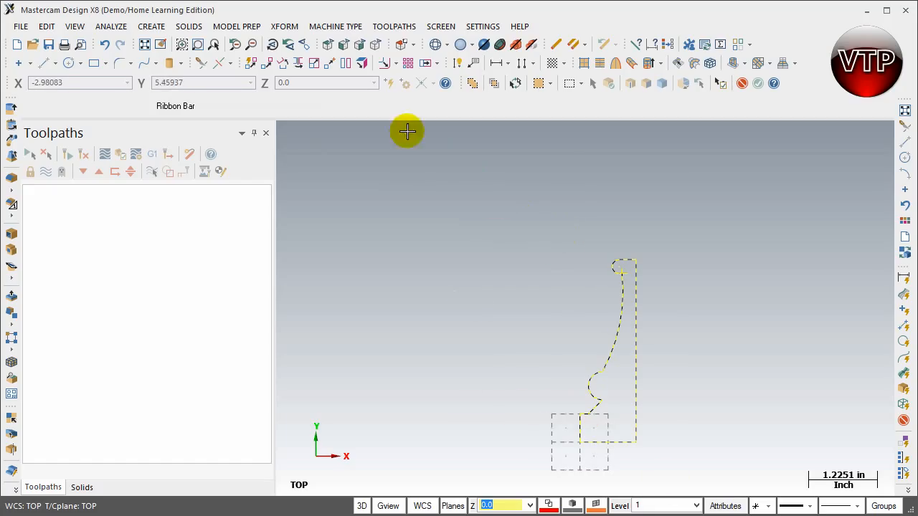
{"action": "left_click", "coordinate": [330, 64]}
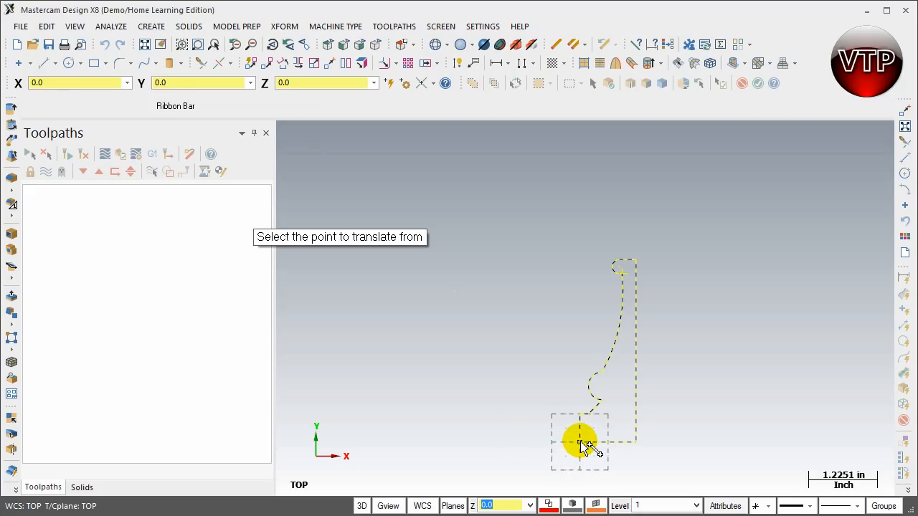
{"action": "left_click", "coordinate": [637, 442]}
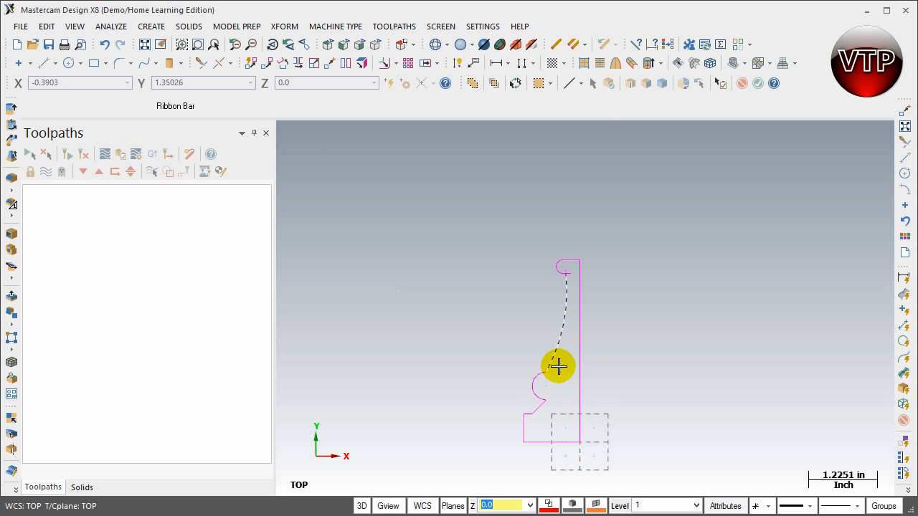
{"action": "left_click", "coordinate": [669, 46]}
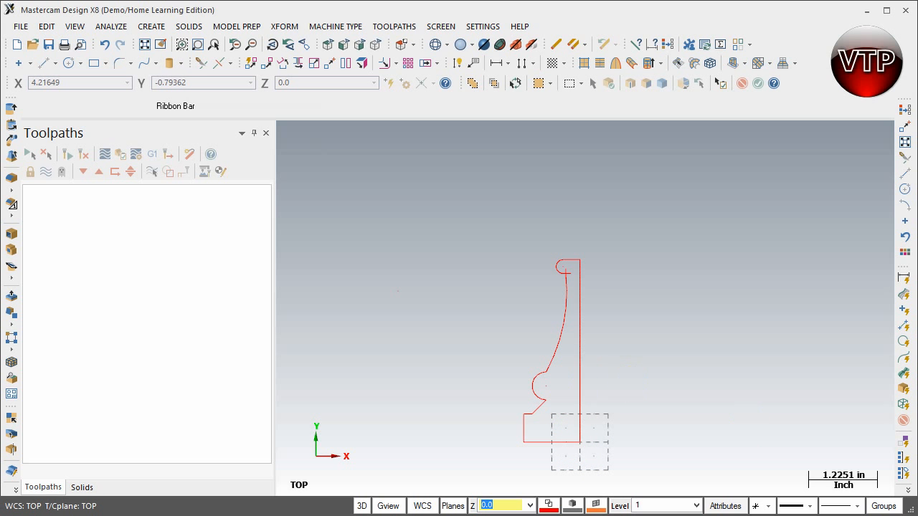
Switch to the Exercise 2 drawing to check the part's dimensions
{"action": "key", "text": "alt+Tab"}
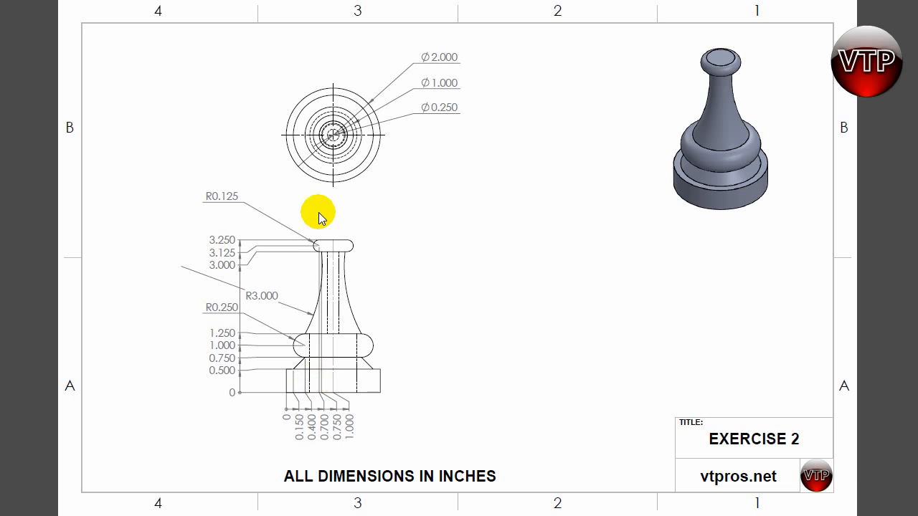